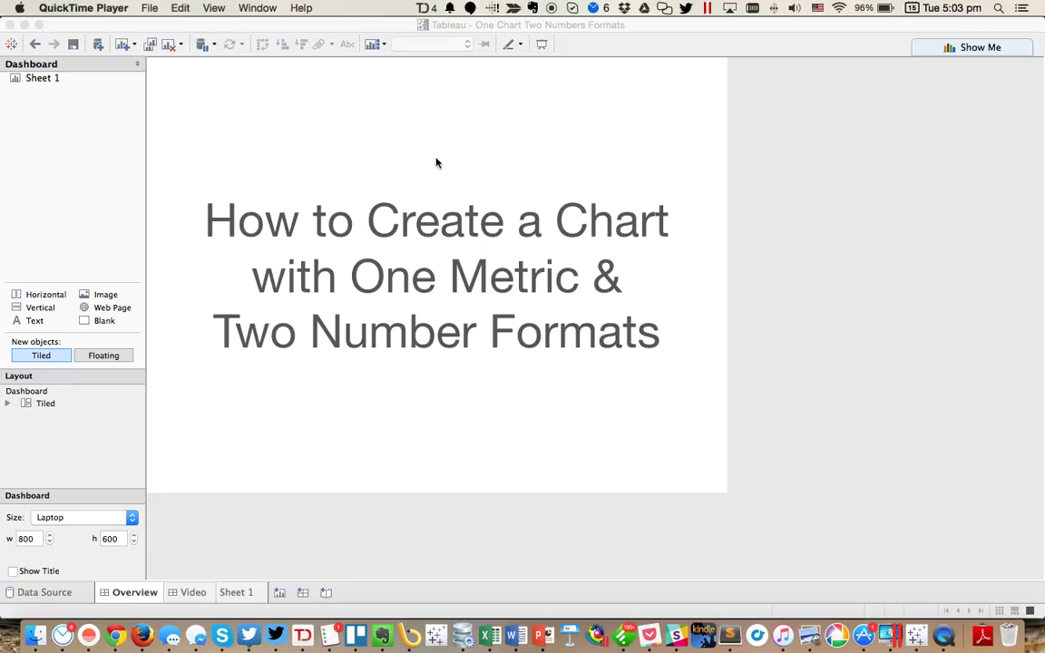
Step: On Sheet 1, list Product Sub-Category as rows with Sales, Shipping Cost, Discount and Margin values
click(237, 594)
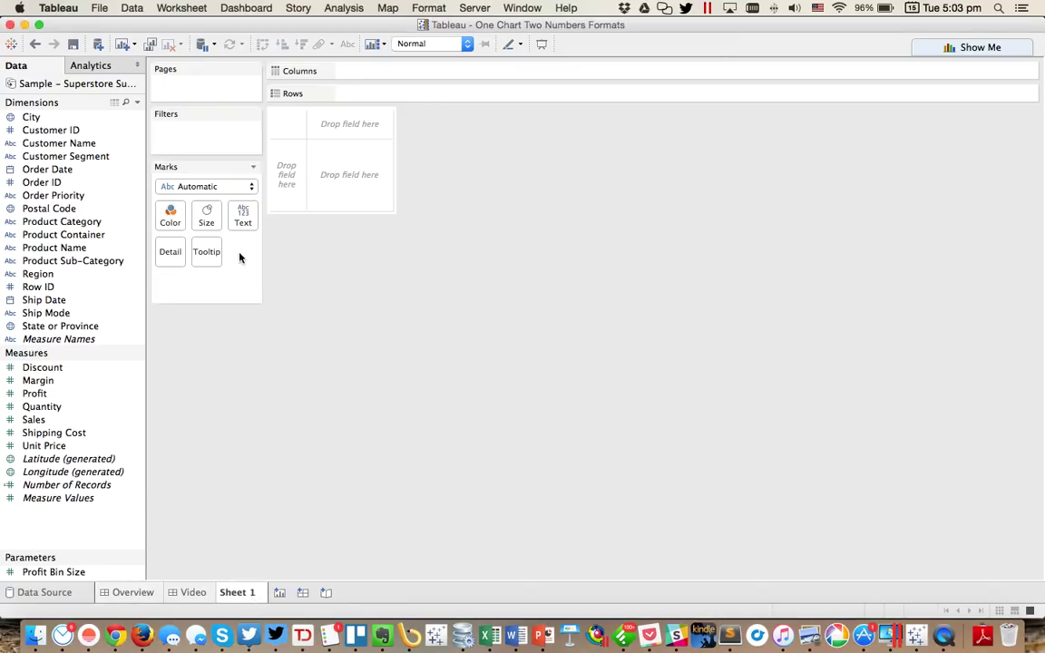
drag(100, 261, 293, 199)
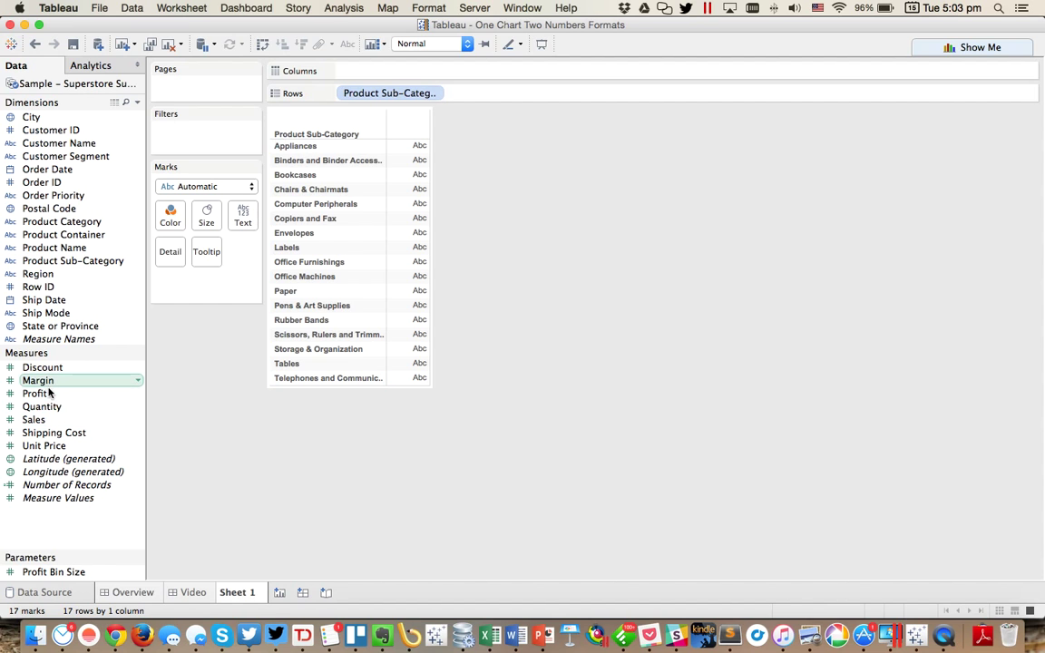
drag(52, 425, 386, 318)
drag(87, 436, 412, 338)
drag(42, 367, 315, 339)
drag(35, 393, 500, 332)
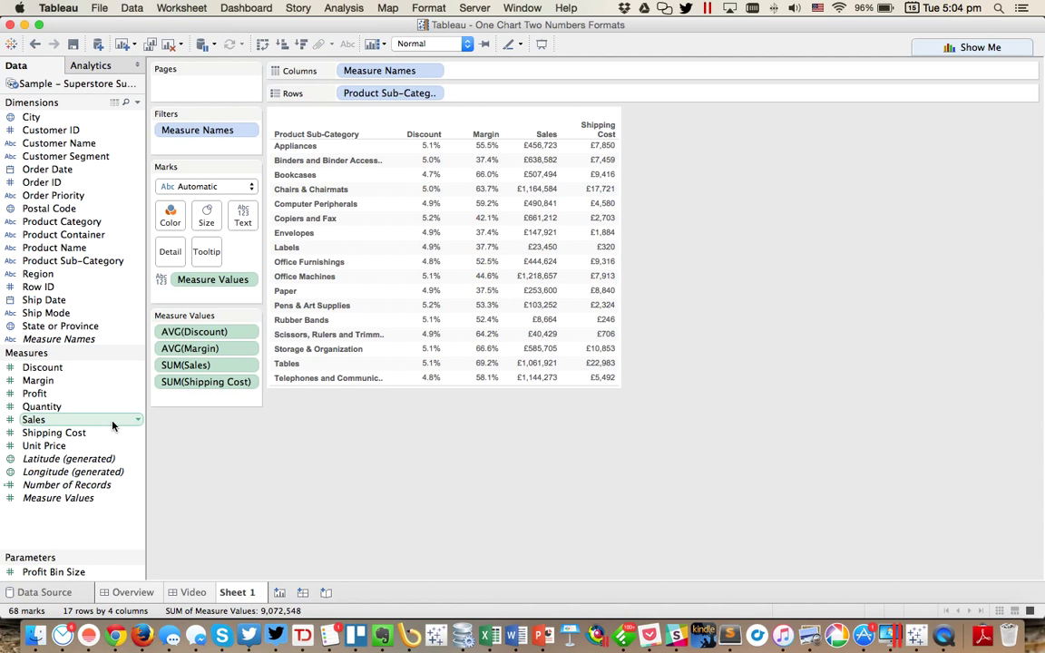
Step: Create a new parameter named Select a Metric with String data type and a List of allowed values
right_click(75, 533)
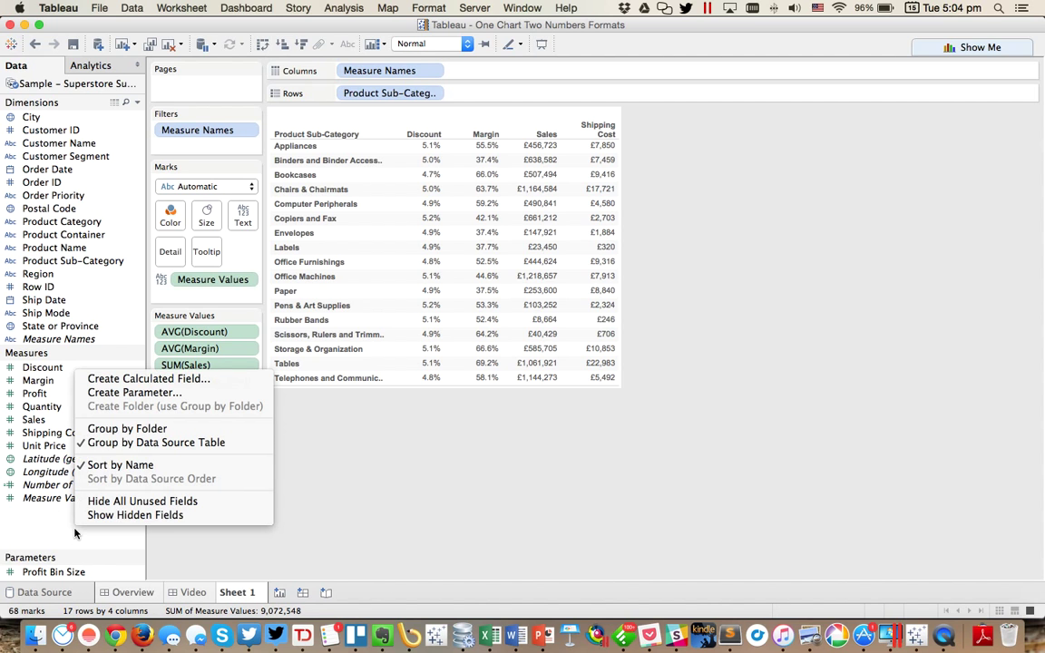
click(152, 393)
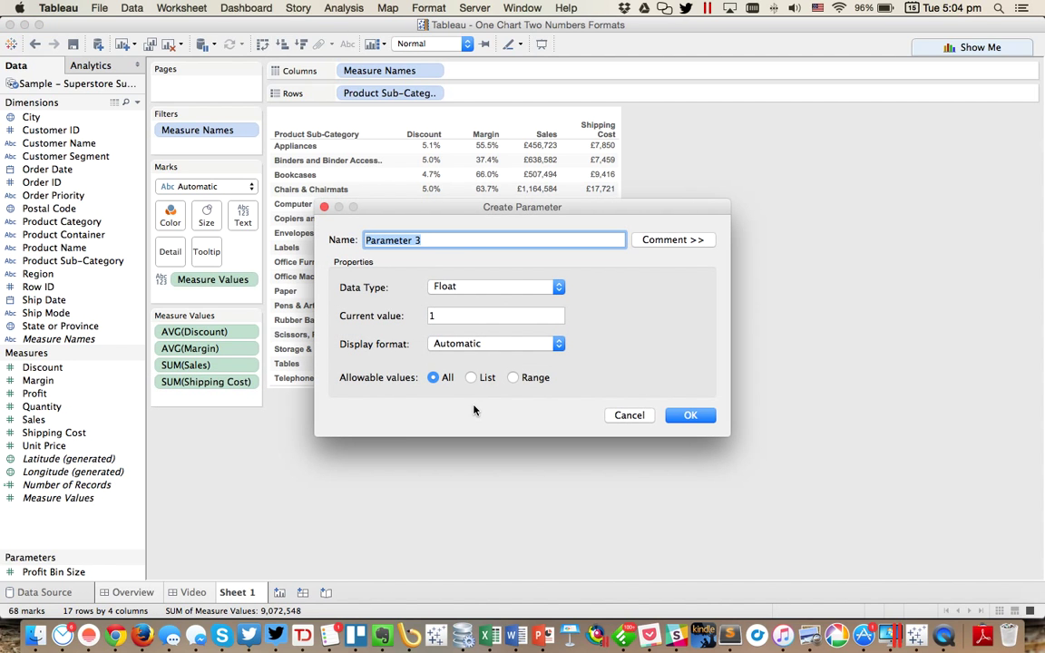
text(M)
key(BackSpace)
key(BackSpace)
key(BackSpace)
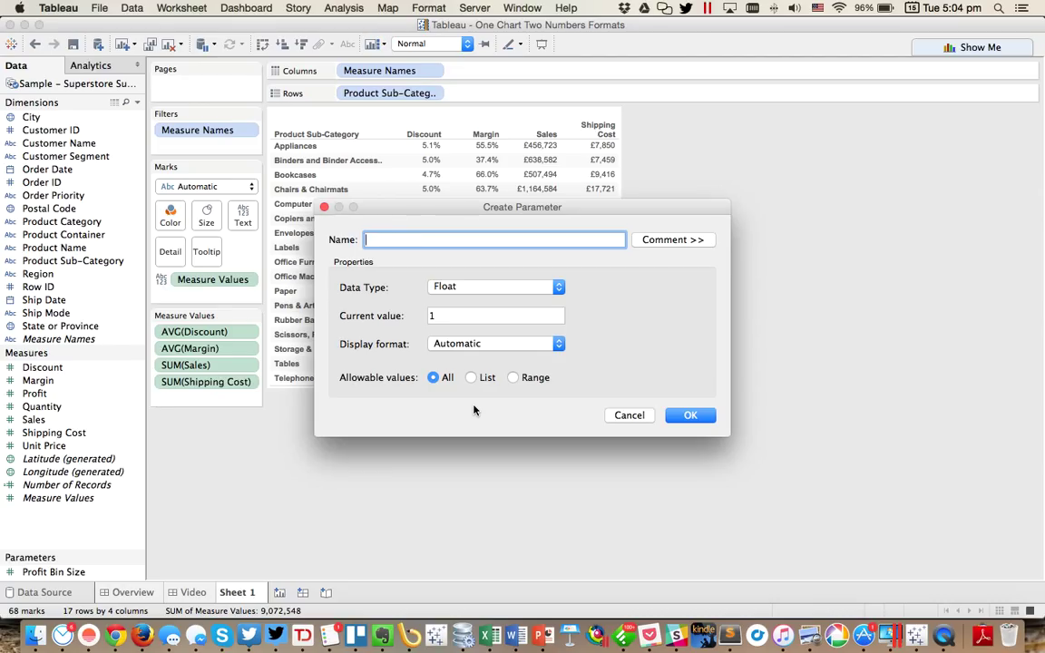
text(Select a Metric)
click(466, 288)
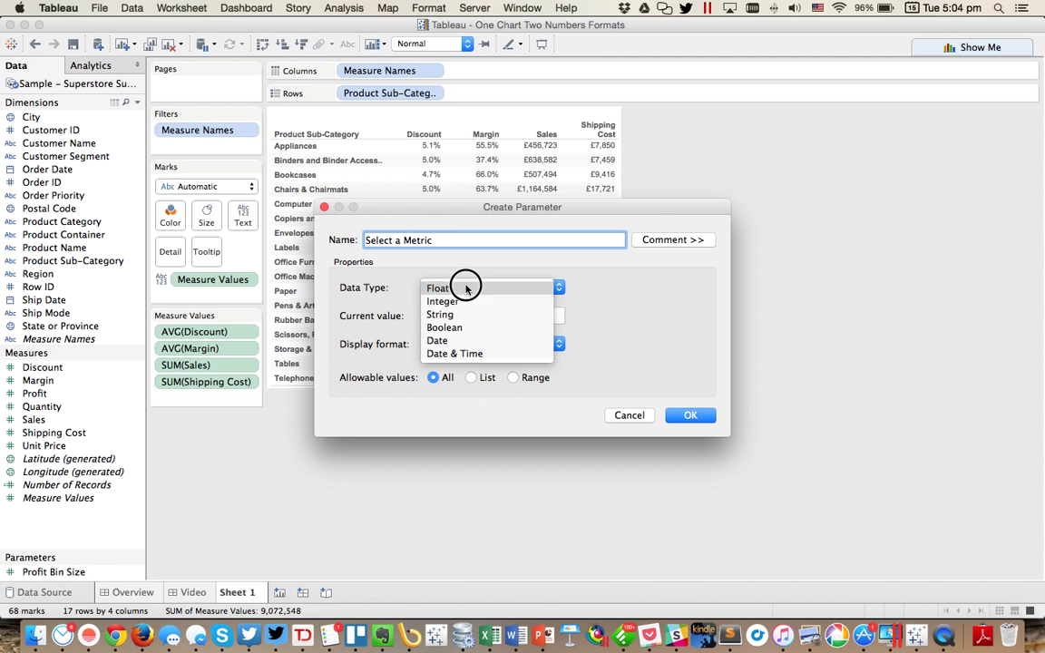
click(463, 314)
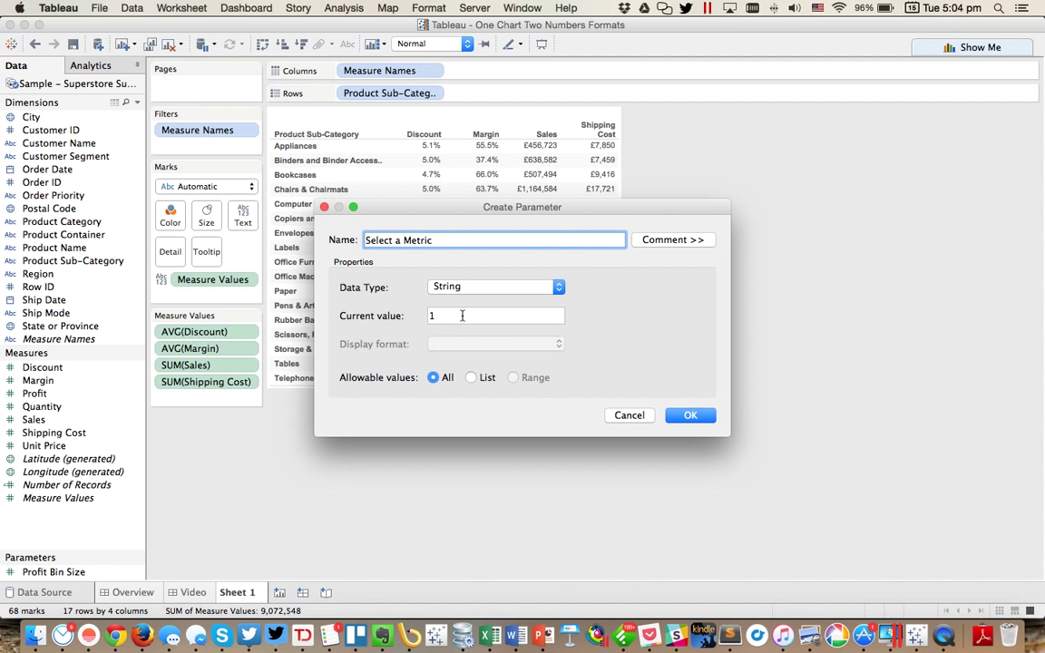
click(470, 378)
Step: Add Discount, Margin, Sales and Shipping Cost as the list values and confirm the parameter
click(385, 448)
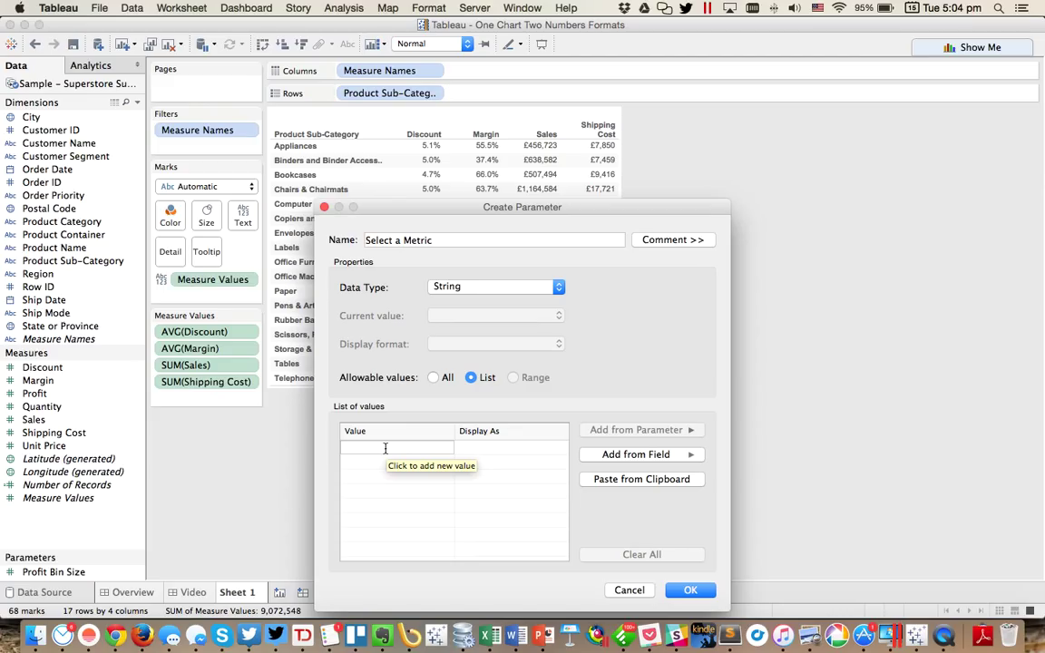
text(Discount)
key(Return)
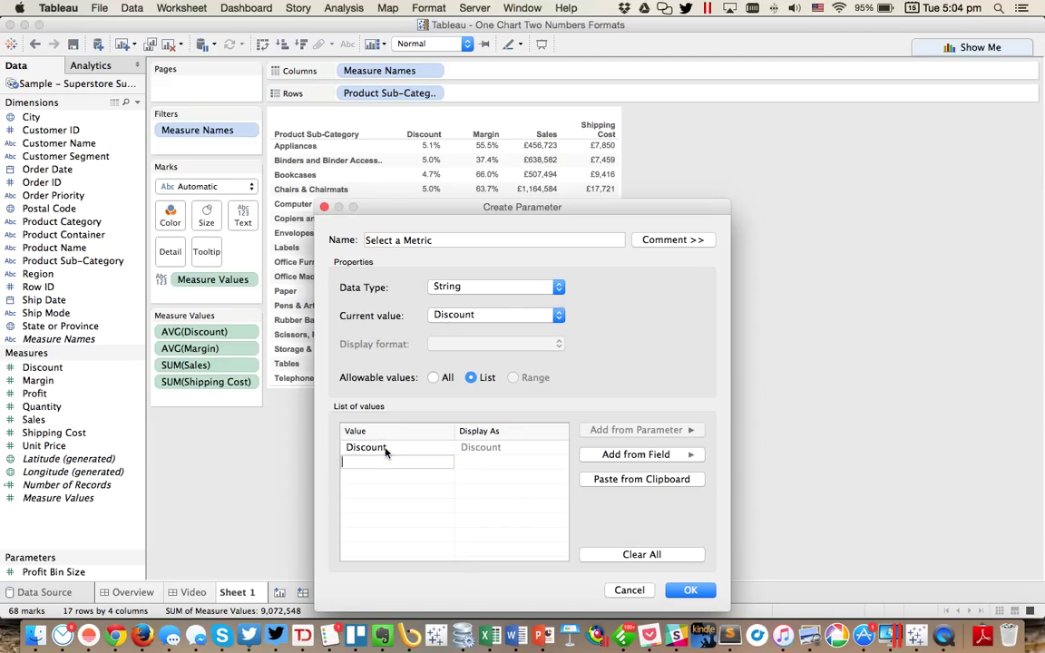
key(Return)
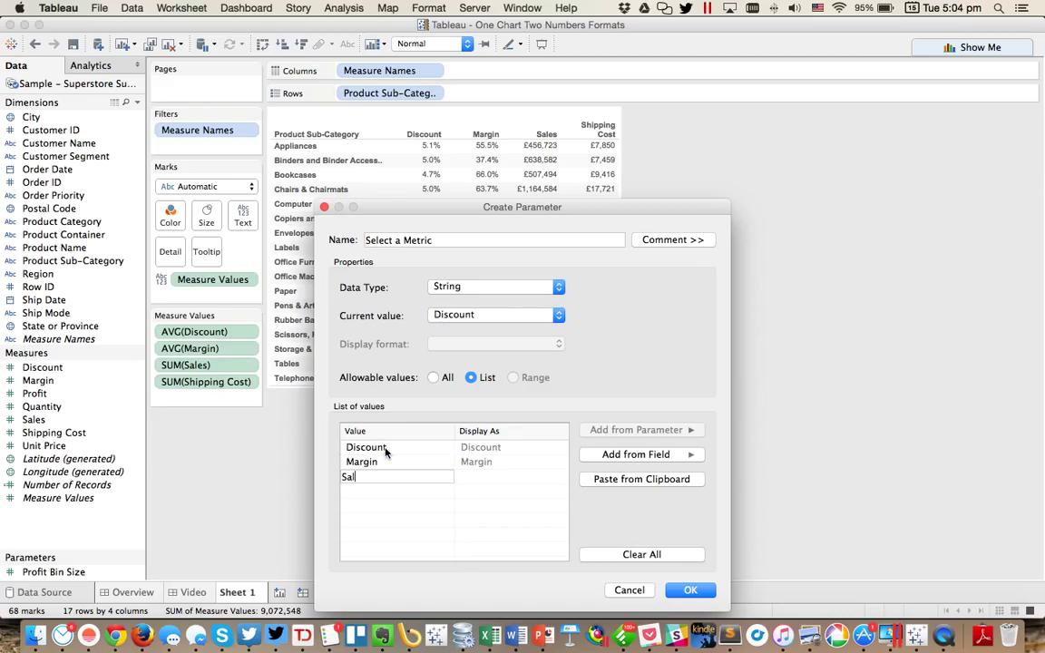
key(Return)
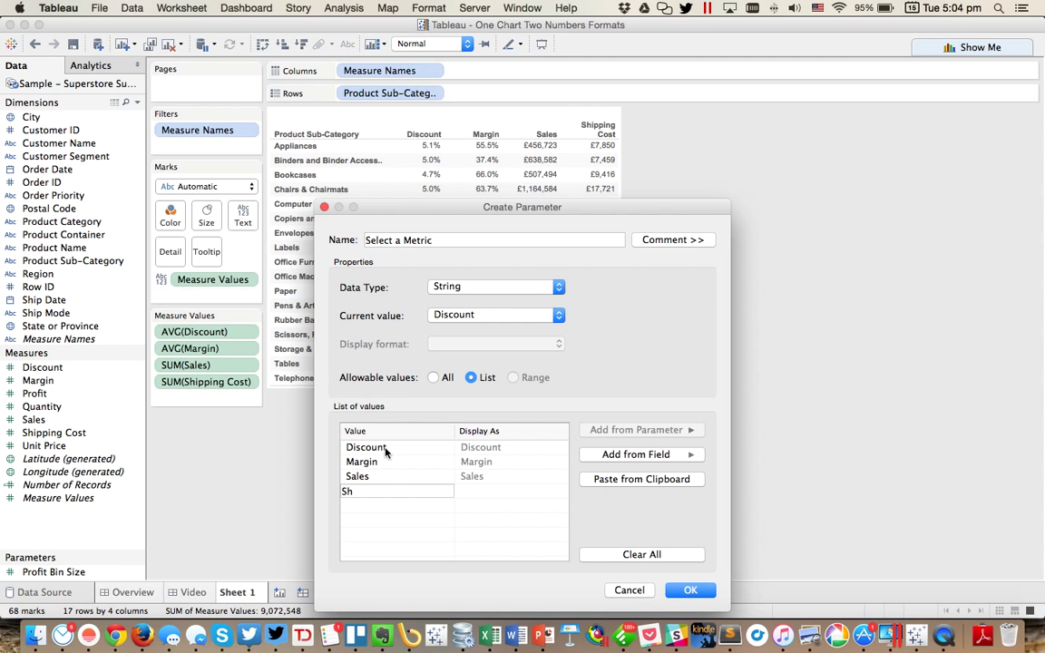
text(Shipping)
key(Return)
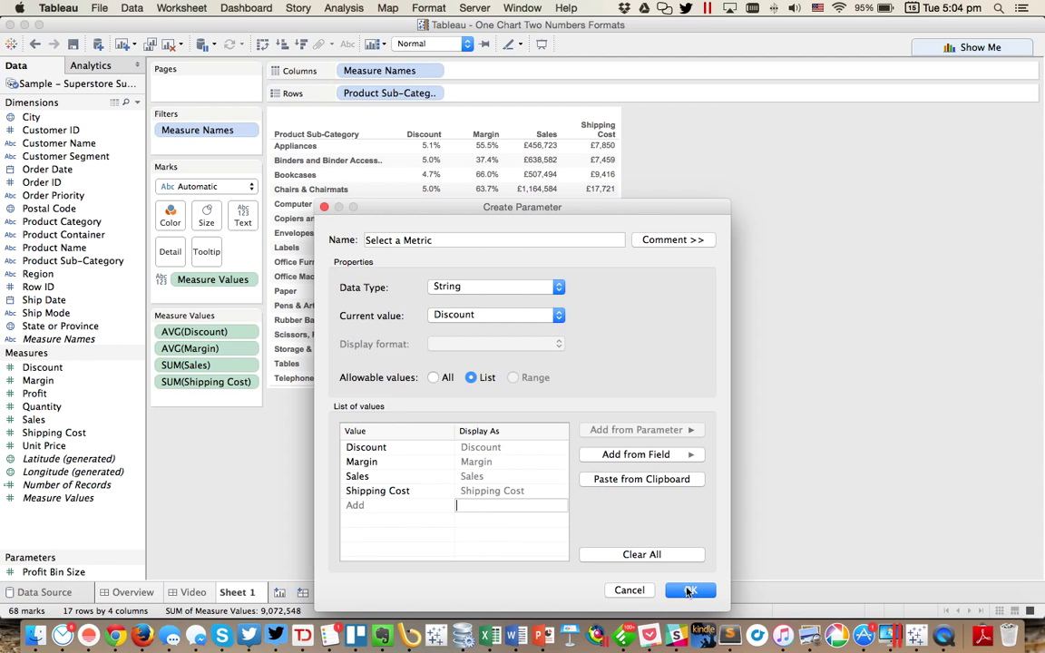
key(Return)
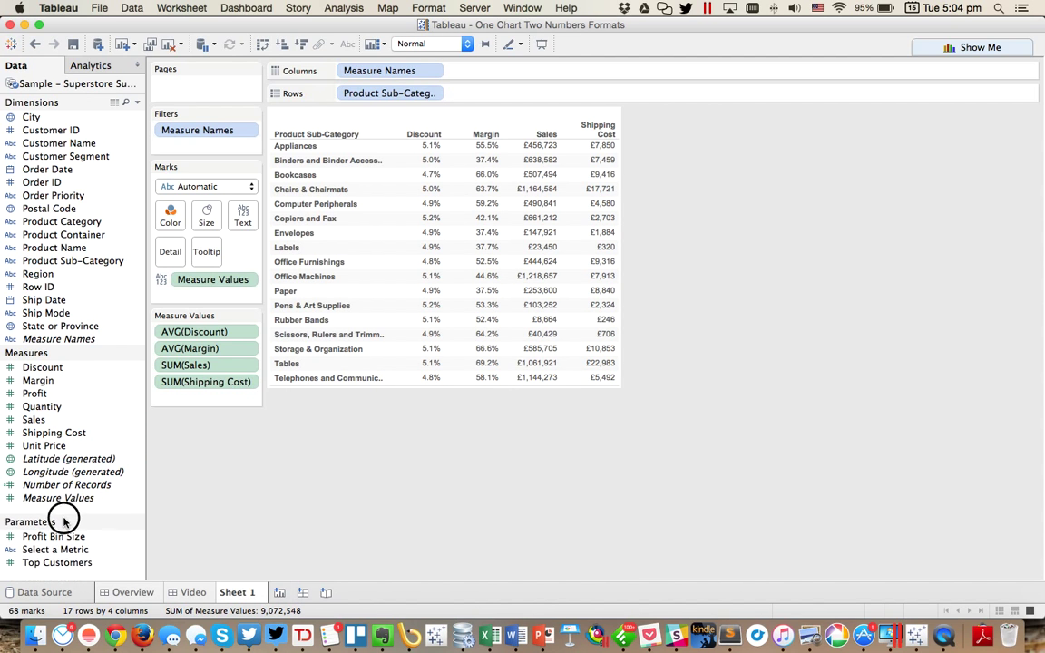
Step: Show the Select a Metric parameter control on Sheet 1 and set it to Margin
right_click(65, 547)
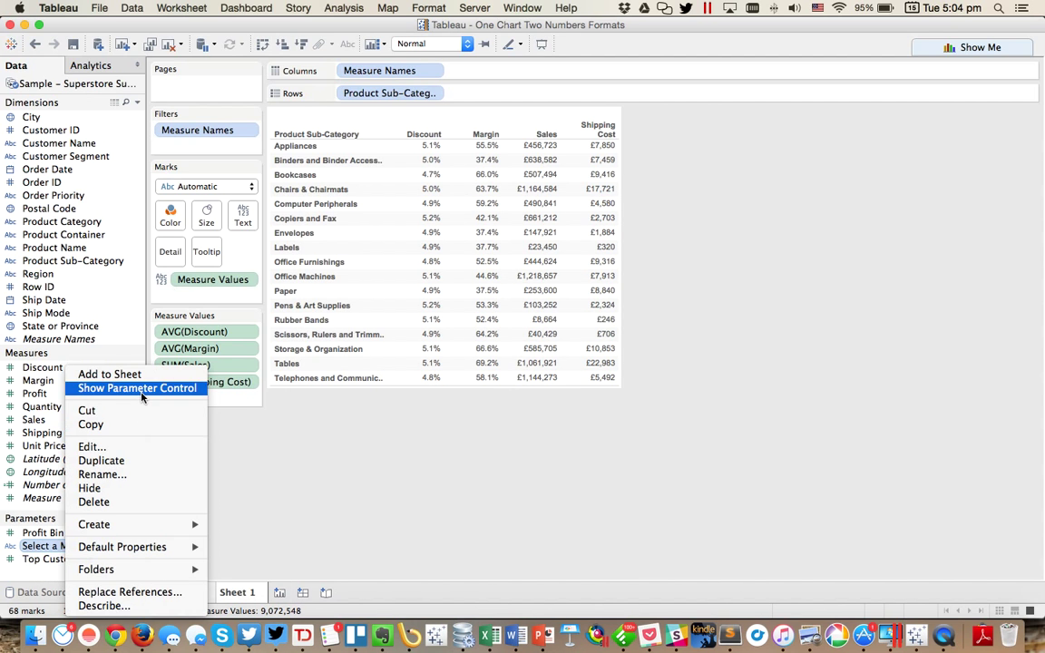
click(109, 382)
click(980, 132)
click(948, 142)
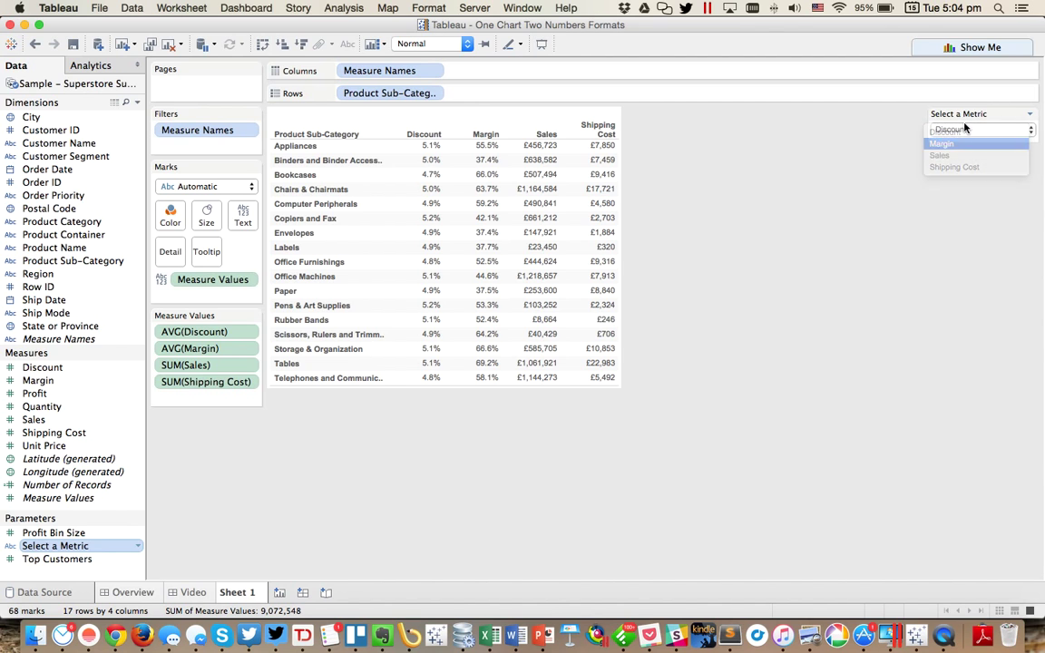
click(952, 131)
click(948, 132)
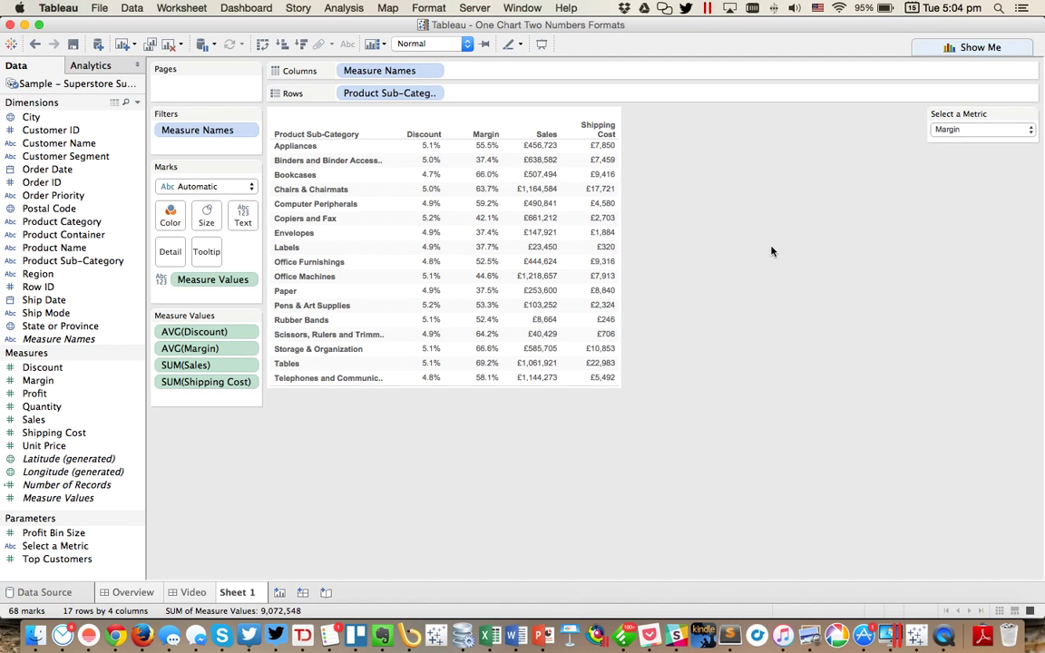
Step: Start a calculated field named Metric Value with CASE and WHEN 'Discount' THEN AVG([Discount])
right_click(56, 546)
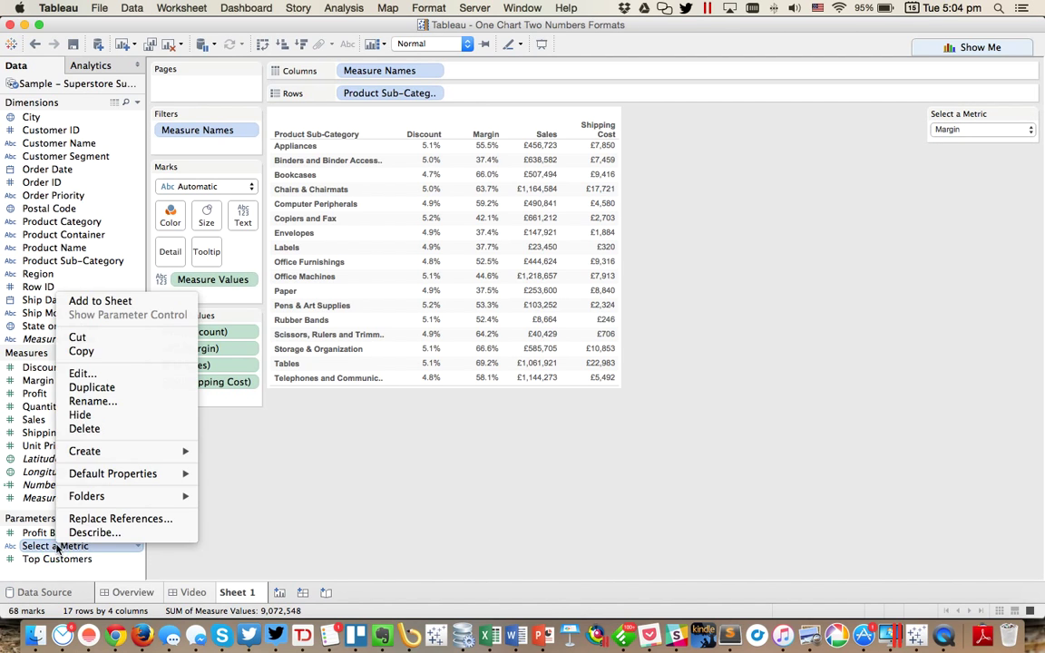
mouse_move(182, 450)
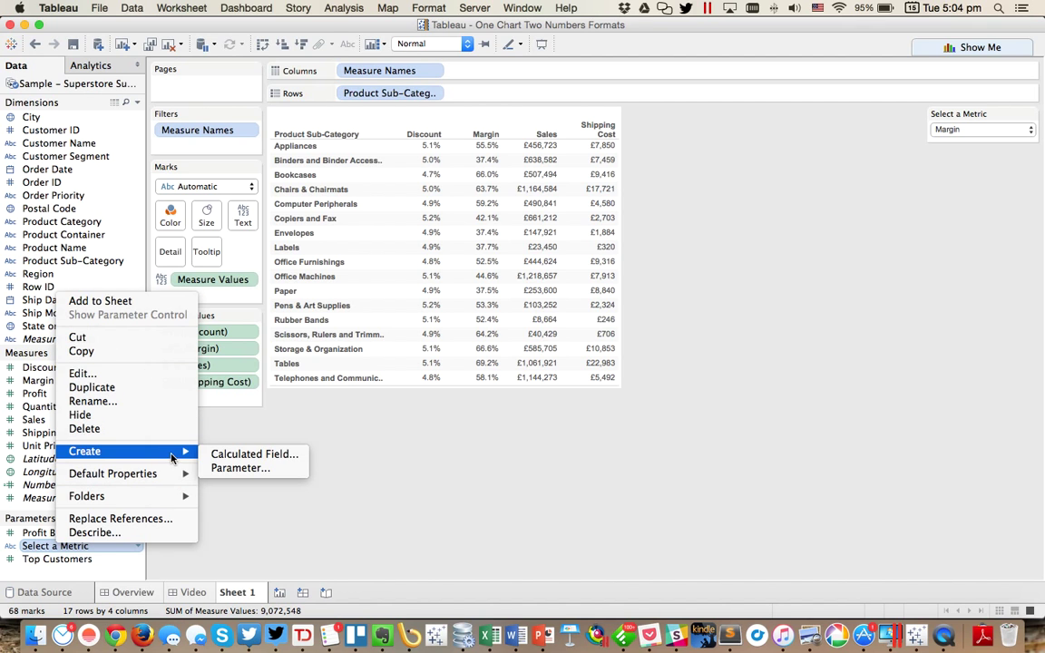
click(262, 454)
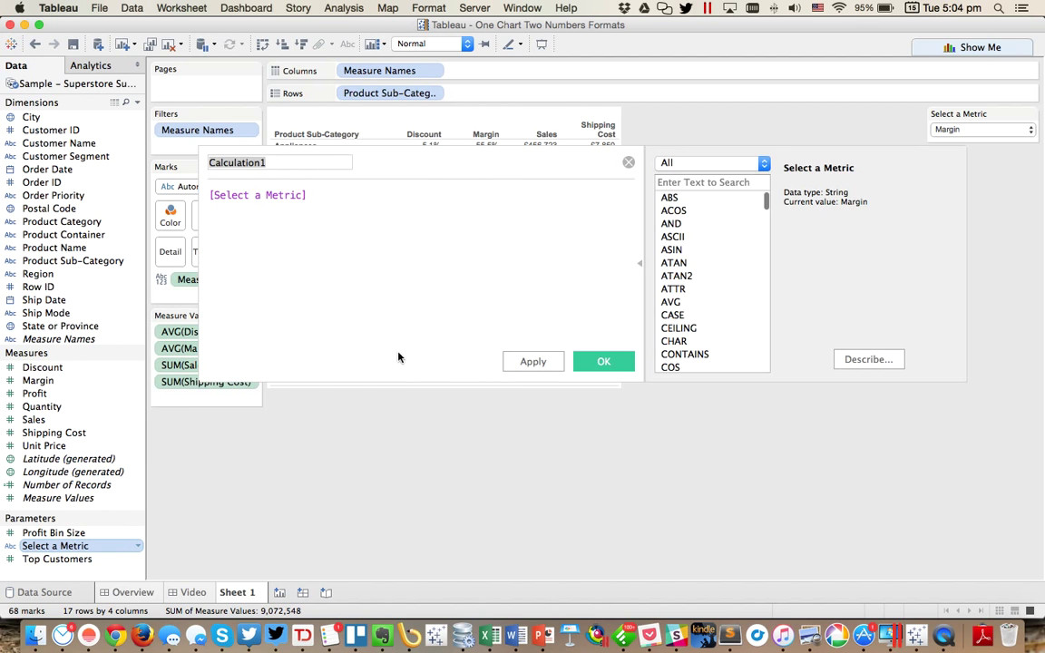
text(Metric Value)
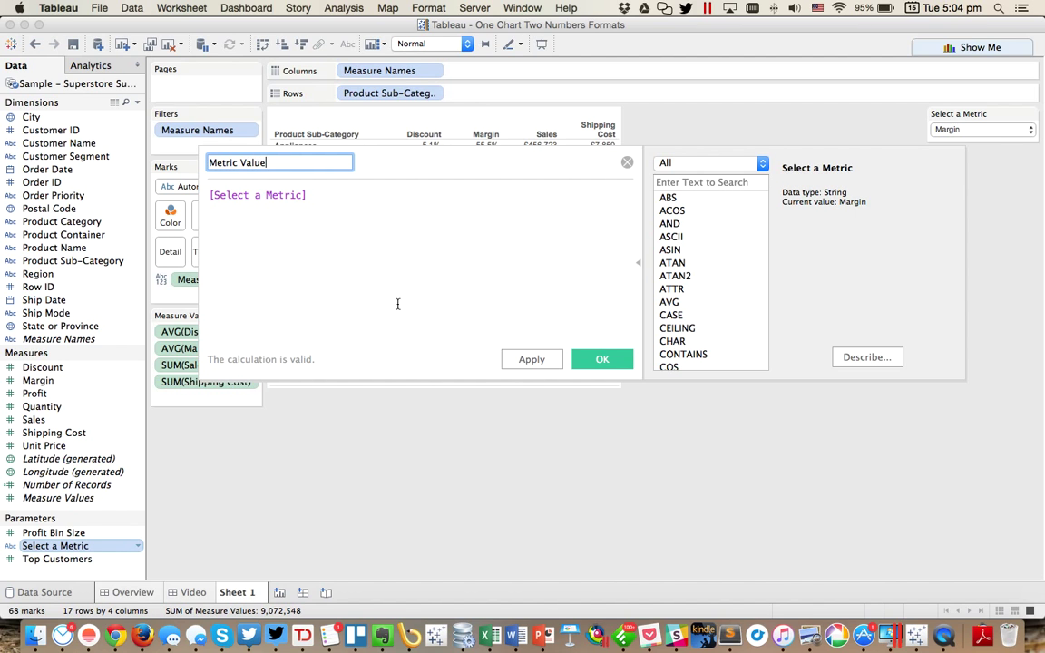
key(Tab)
text(CASE)
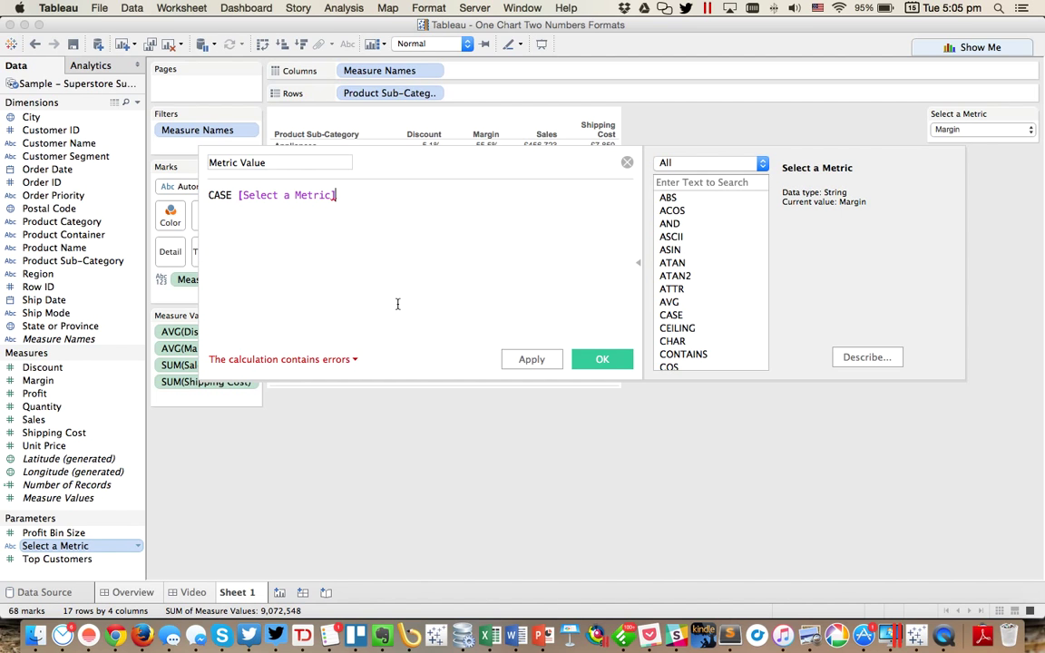
key(Return)
text(WHEN 'Discount' THE)
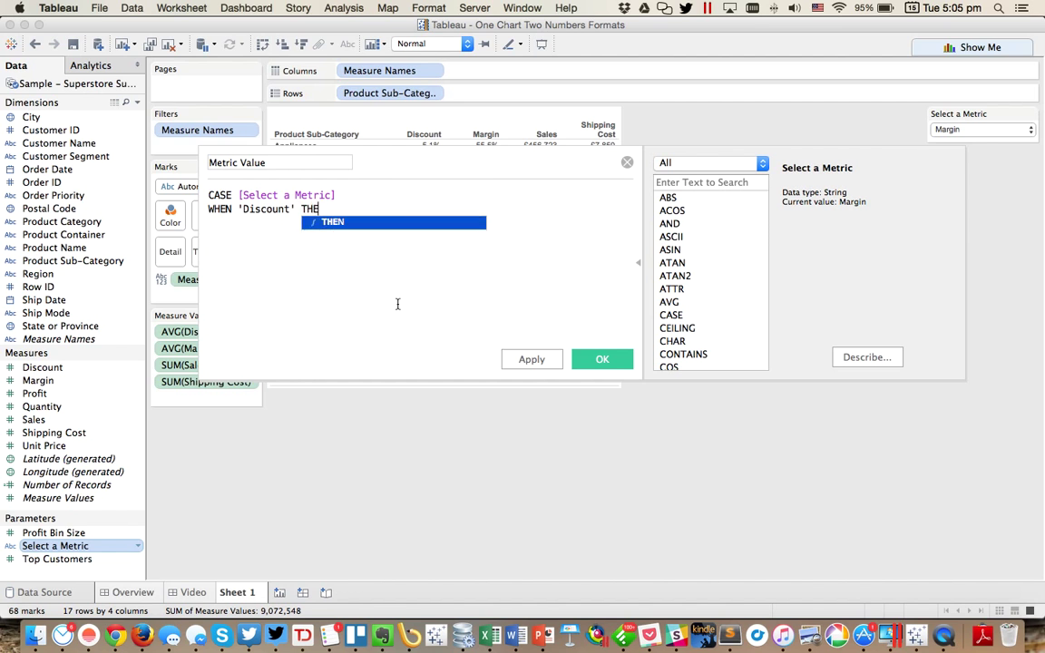
text(N AVG([Discount])
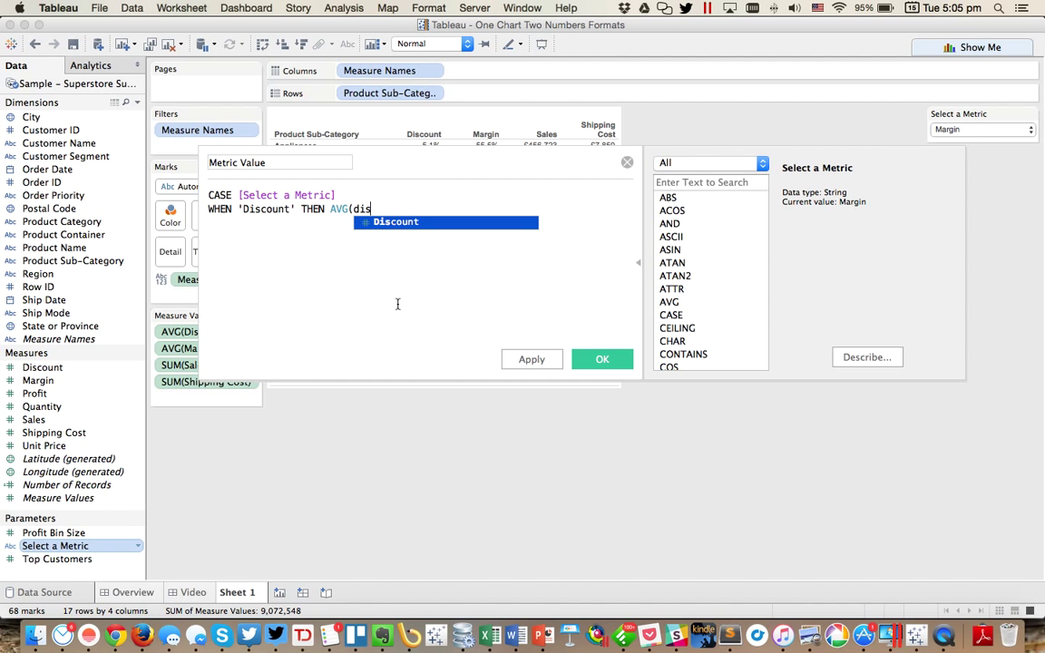
text())
Step: Add the cases WHEN 'Margin' THEN AVG([Margin]) and WHEN 'Sales' THEN SUM([Sales])
key(Return)
text(WHEN)
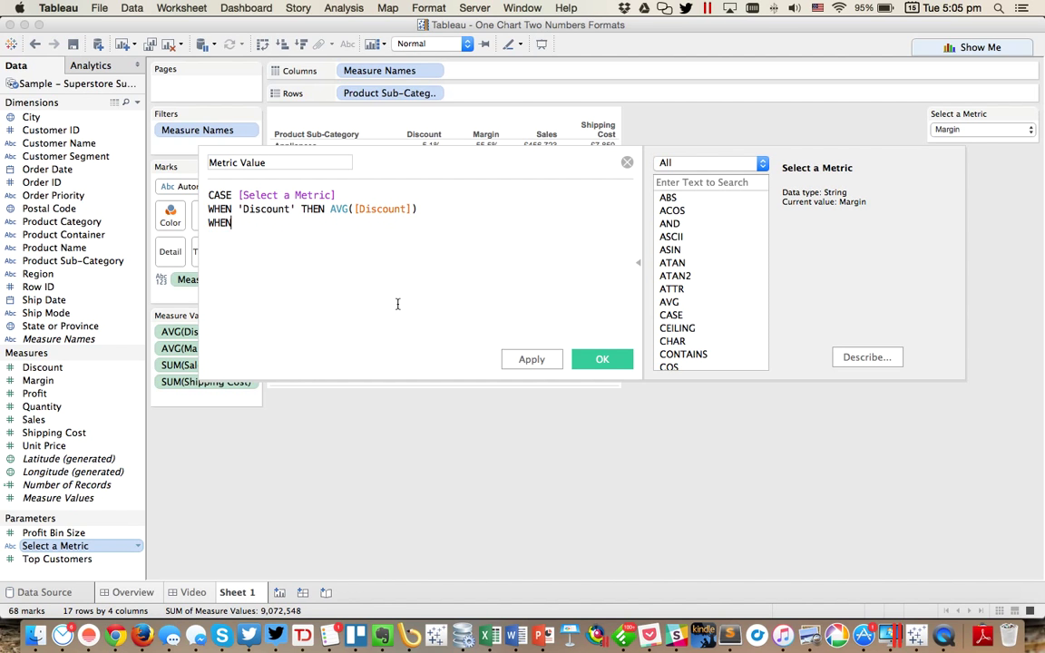
text( 'Margin' THEN avg)
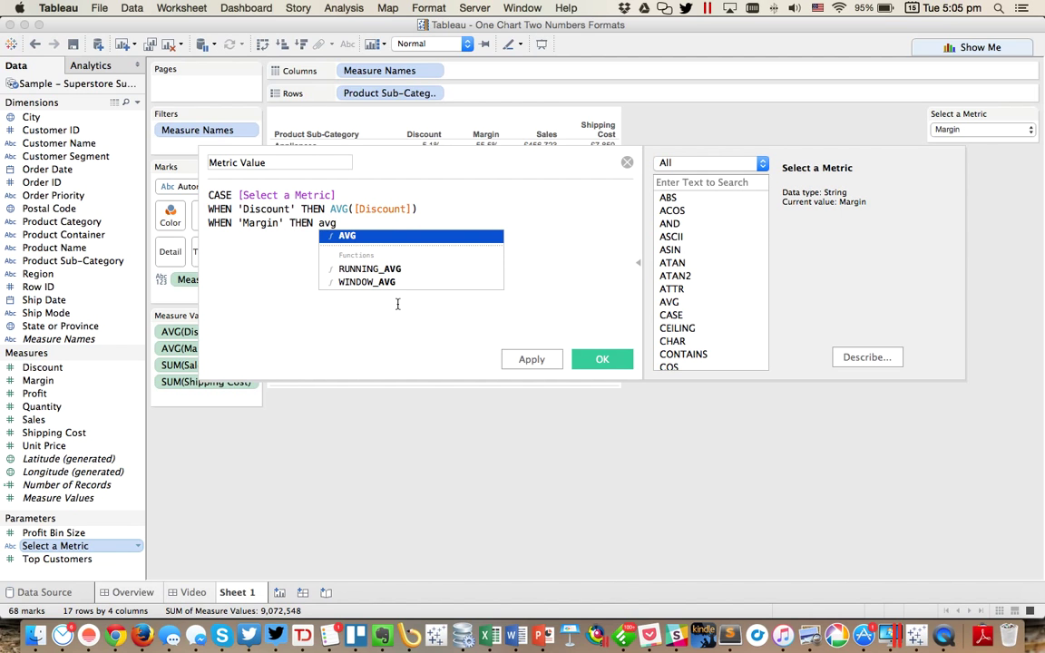
key(Return)
text([mar)
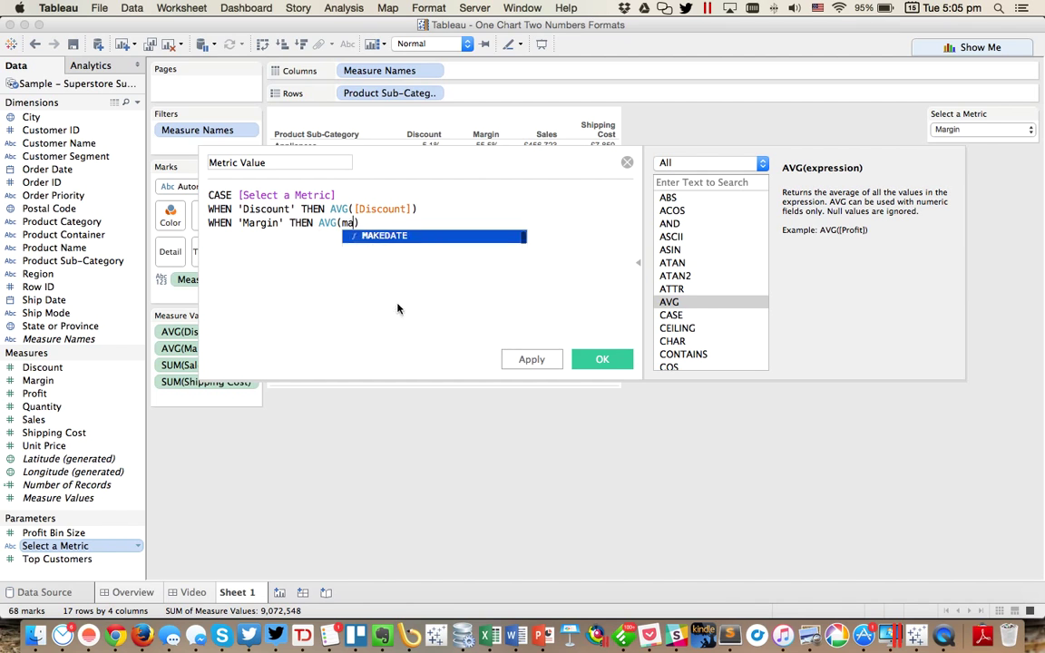
key(Return)
text())
key(Return)
text(WH)
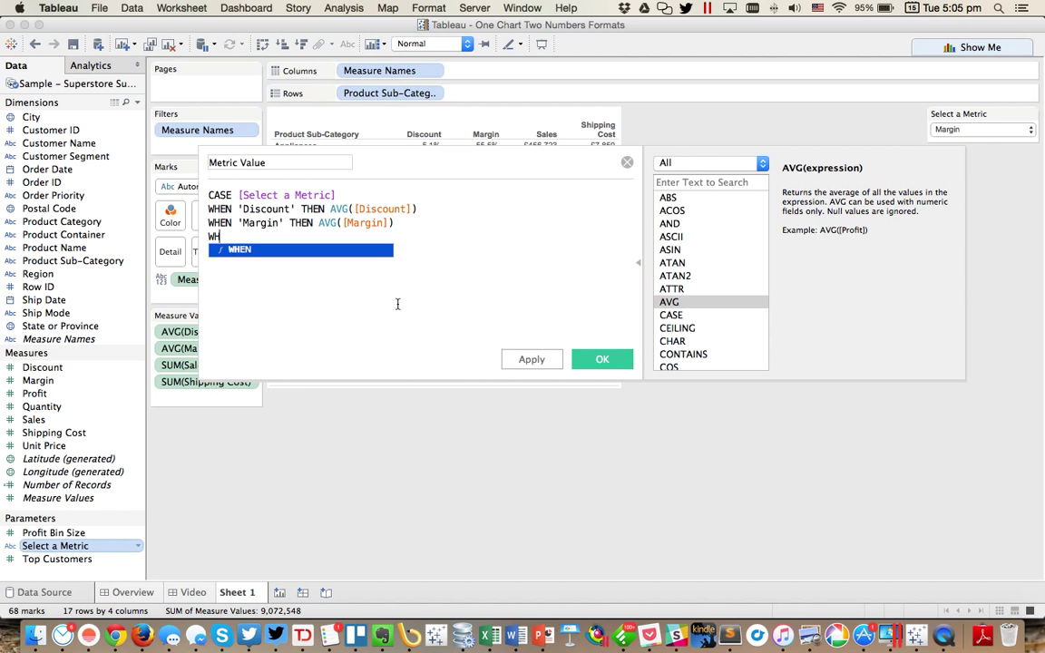
text(EN 'Sales)
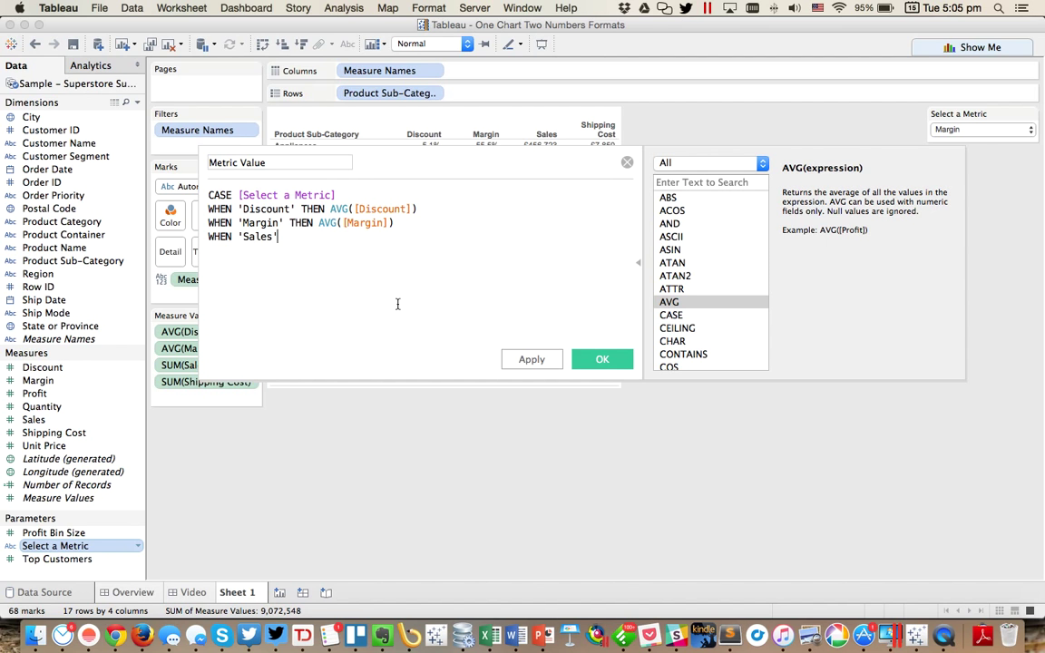
text(' THEN su)
key(Return)
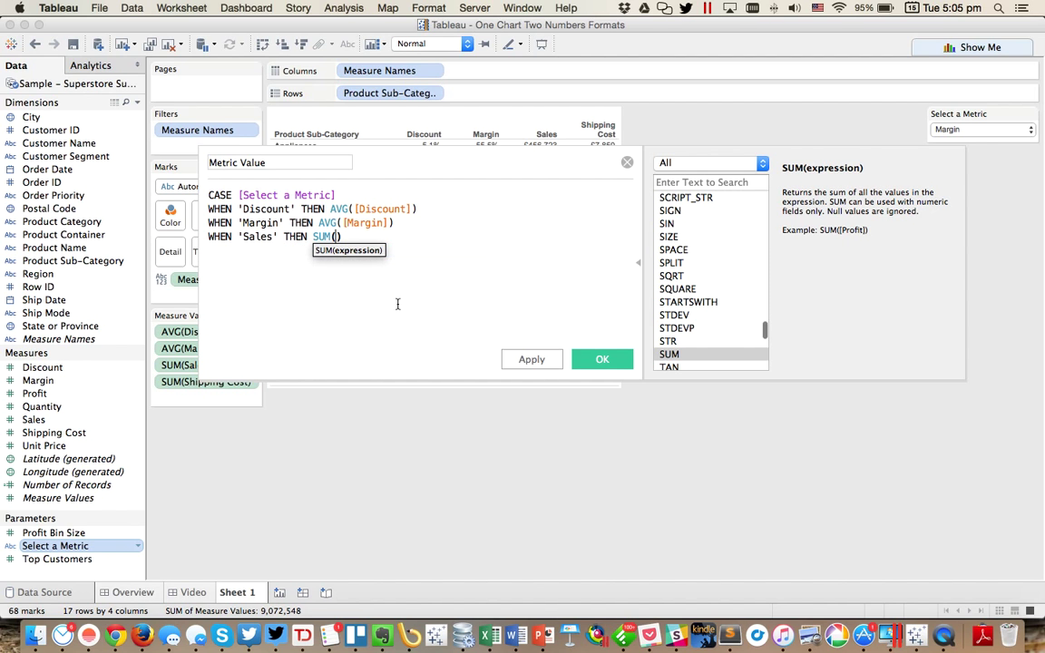
text(sale)
key(Return)
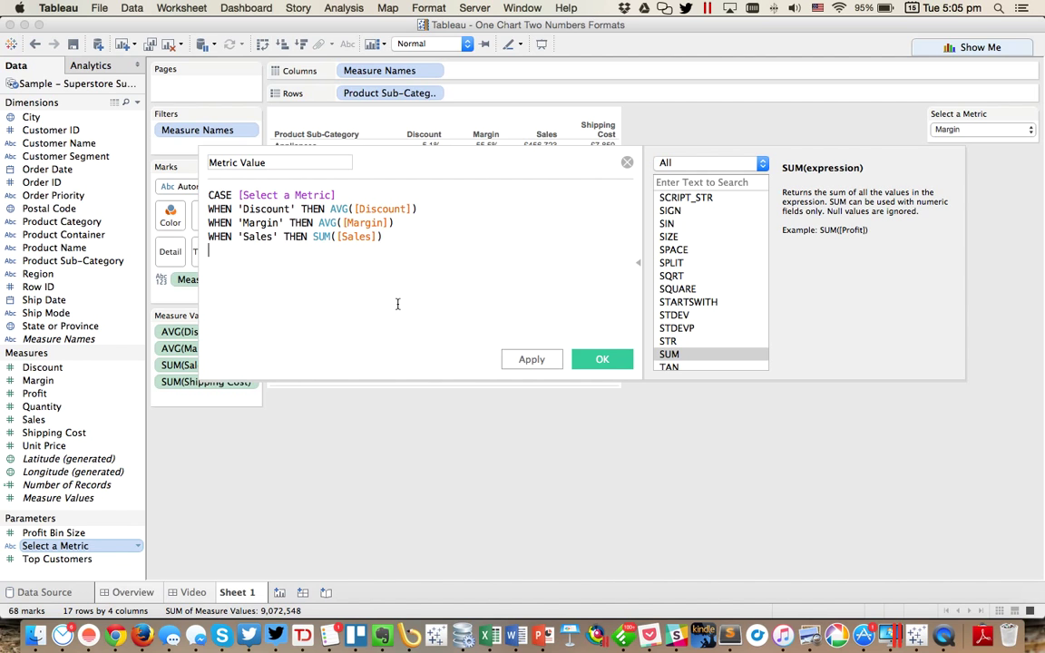
Step: Add WHEN 'Shipping Cost' THEN SUM([Shipping Cost]), close the formula with END, and save it
text(WHEN ')
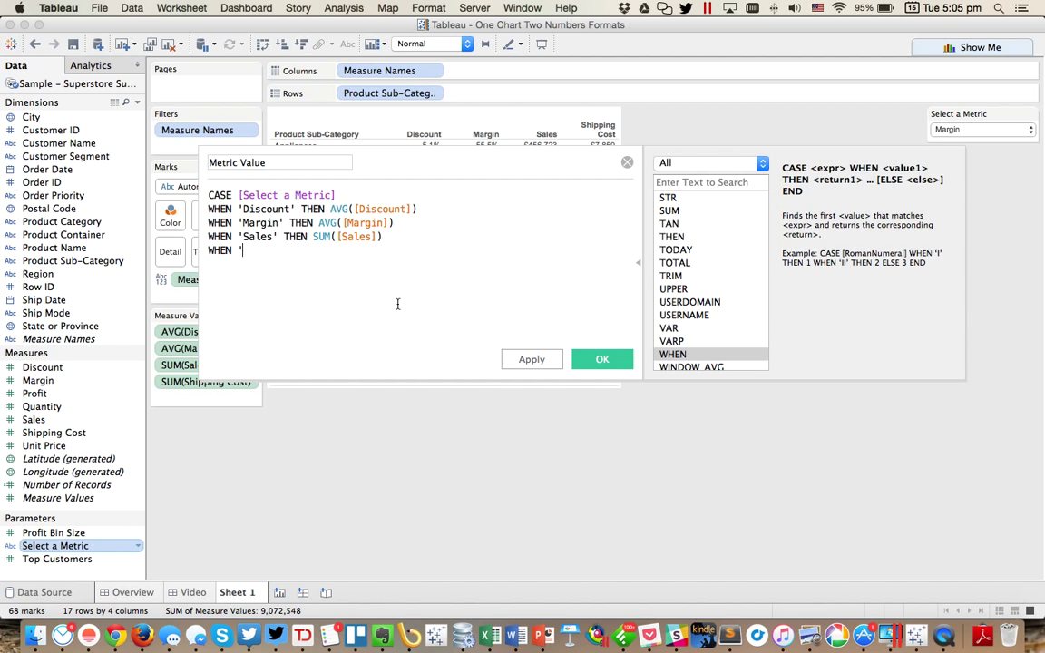
text(Shipping Cost' THEN sum)
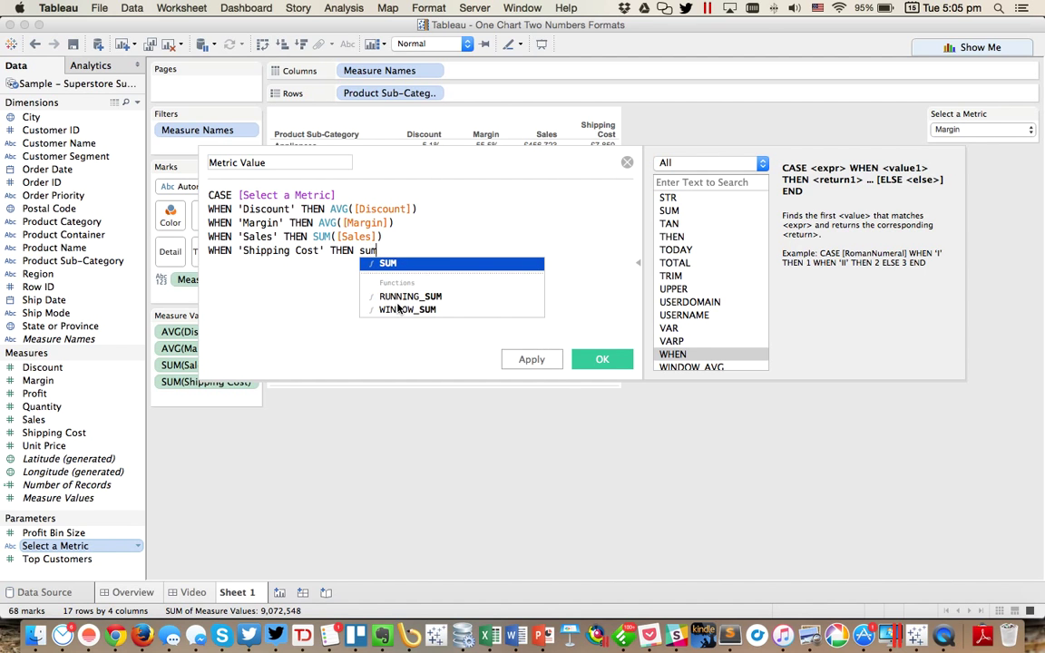
key(Return)
text(shi)
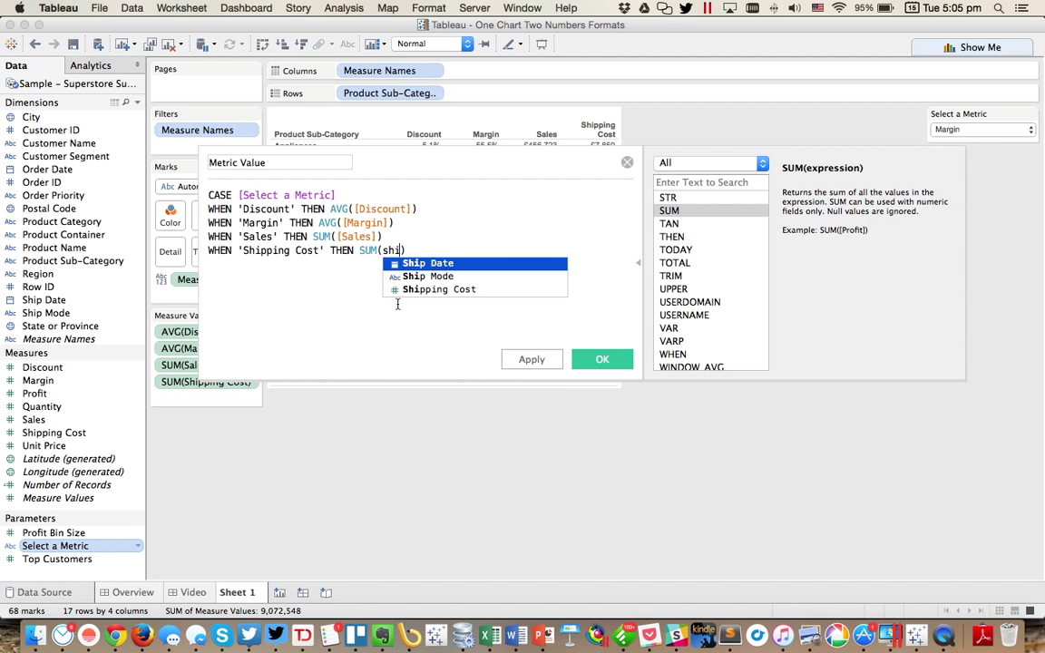
key(Down)
key(Down)
key(Return)
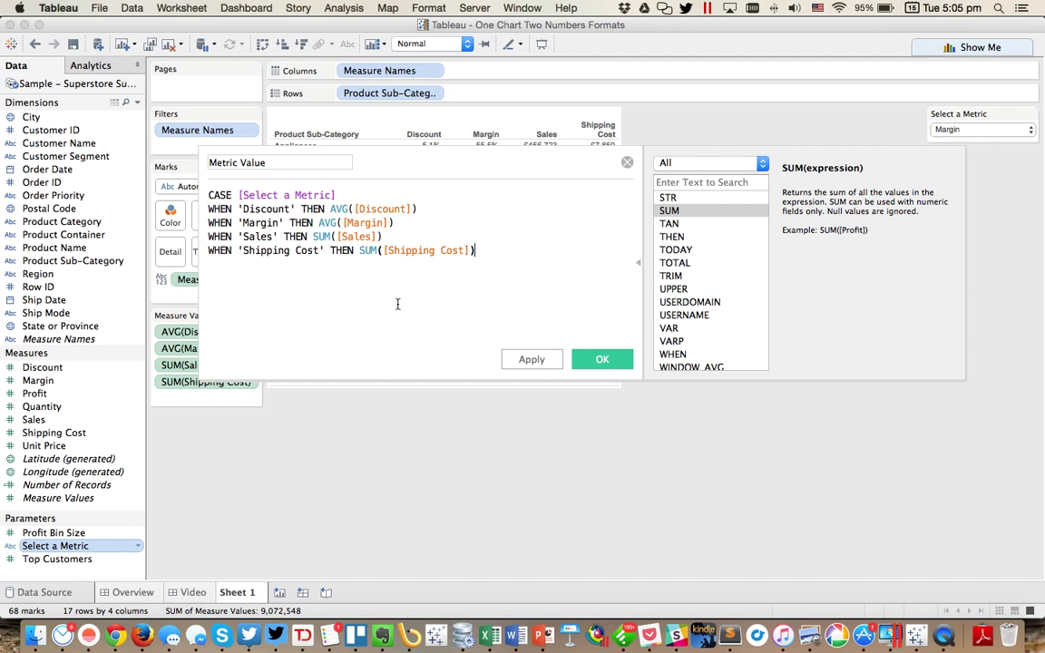
key(Return)
text(END)
key(Return)
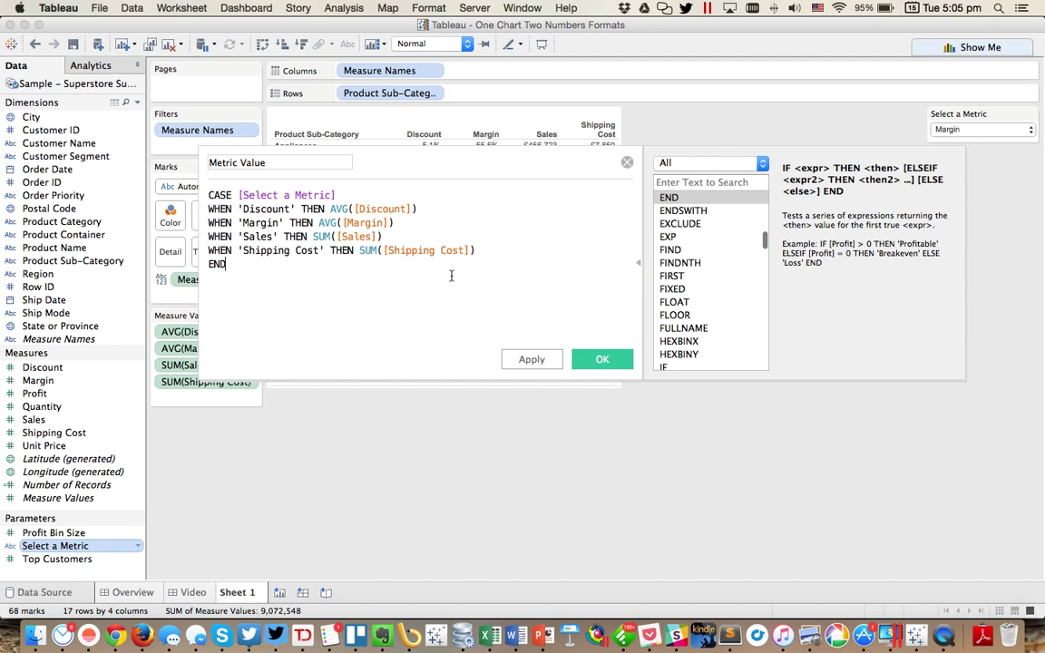
click(603, 359)
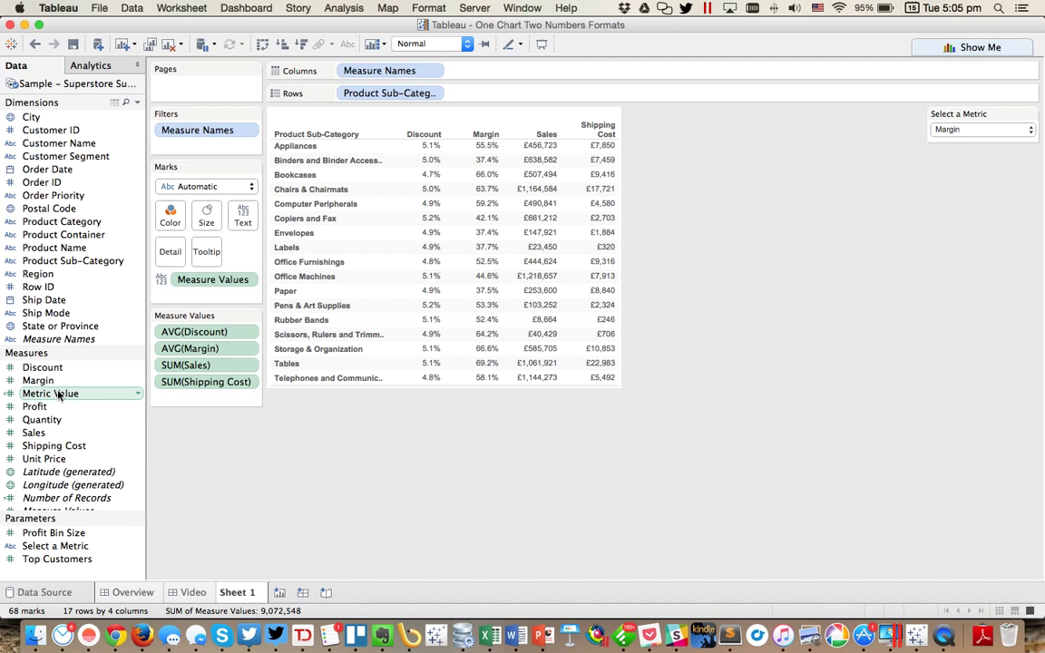
Step: Replace the table values with Metric Value, make it bars per sub-category, and remove Measure Names
drag(54, 393, 195, 281)
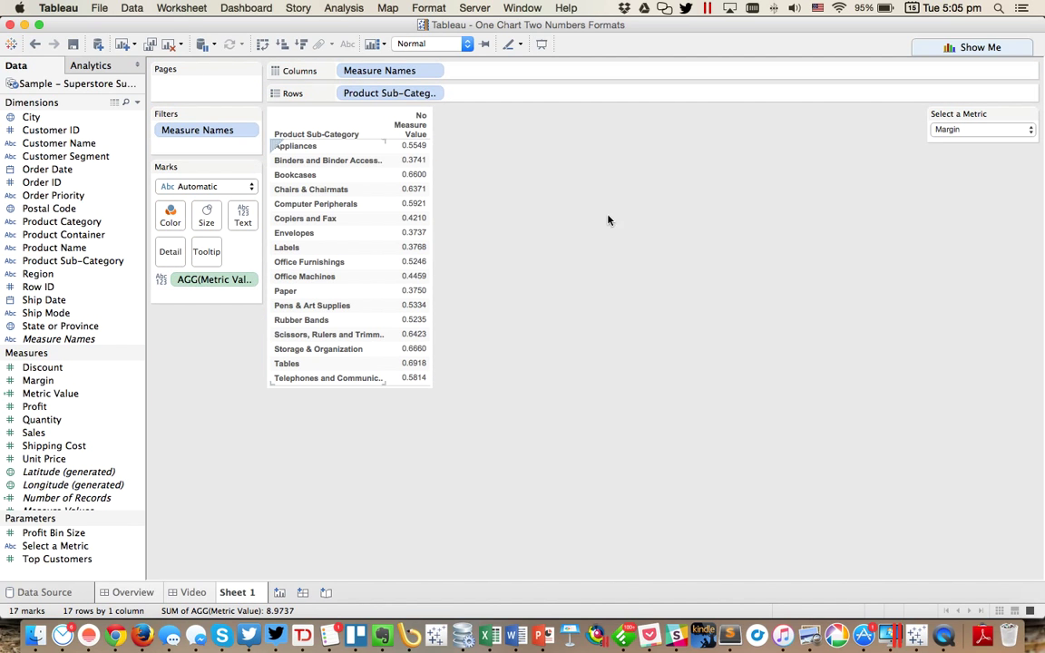
drag(246, 281, 499, 71)
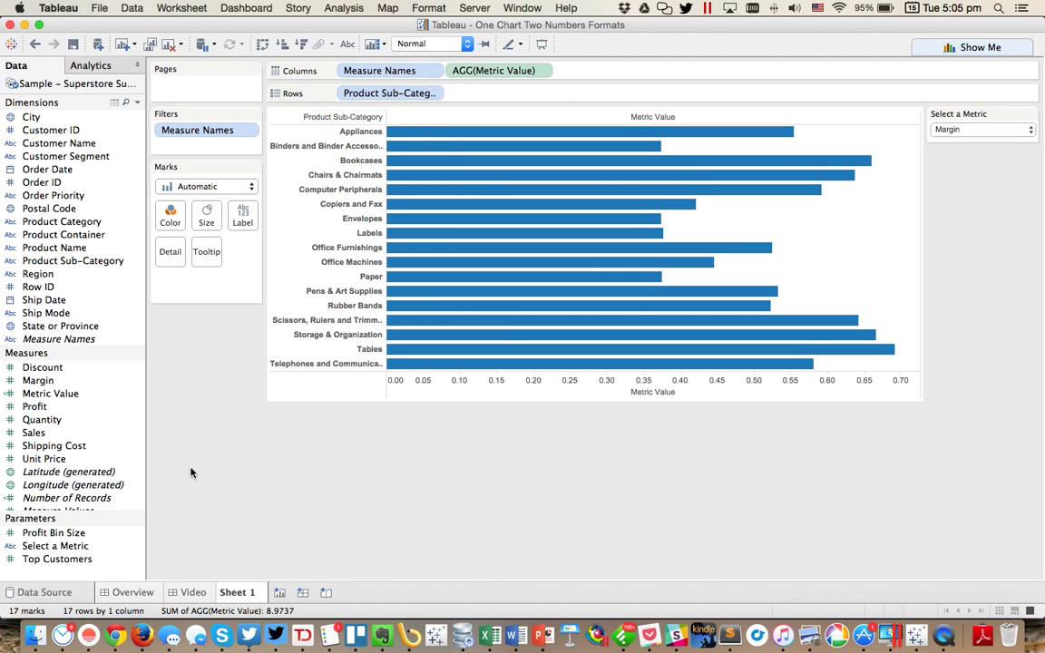
drag(373, 71, 248, 483)
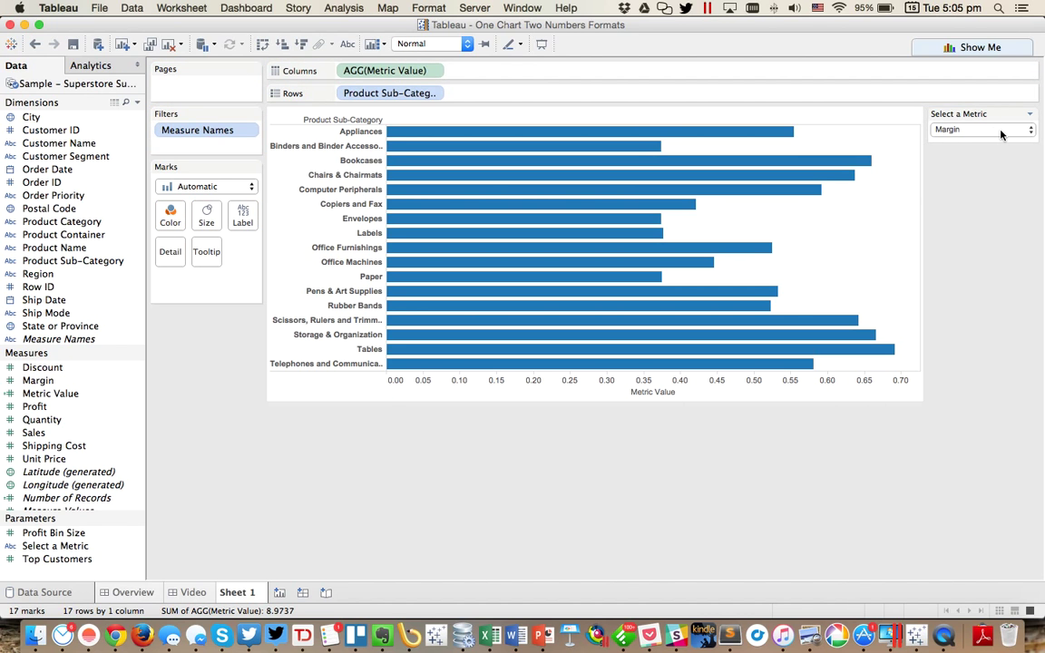
Step: Switch the metric to Sales, then Shipping Cost, then back to Margin, and open the Product Sub-Category options
click(963, 129)
click(962, 131)
click(968, 129)
click(968, 145)
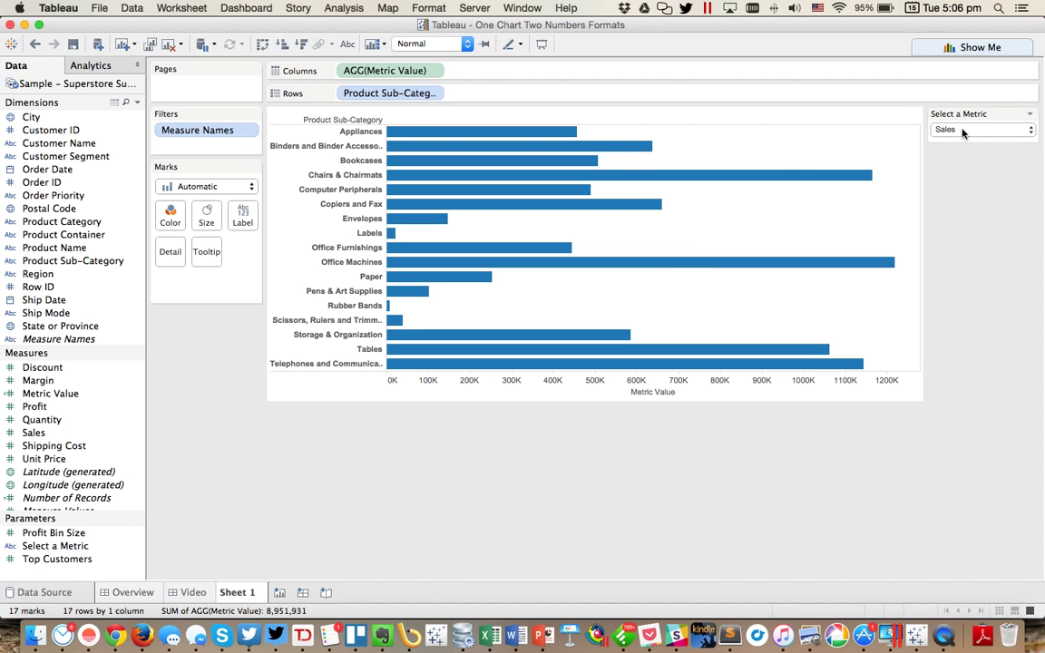
click(961, 132)
click(960, 145)
click(963, 128)
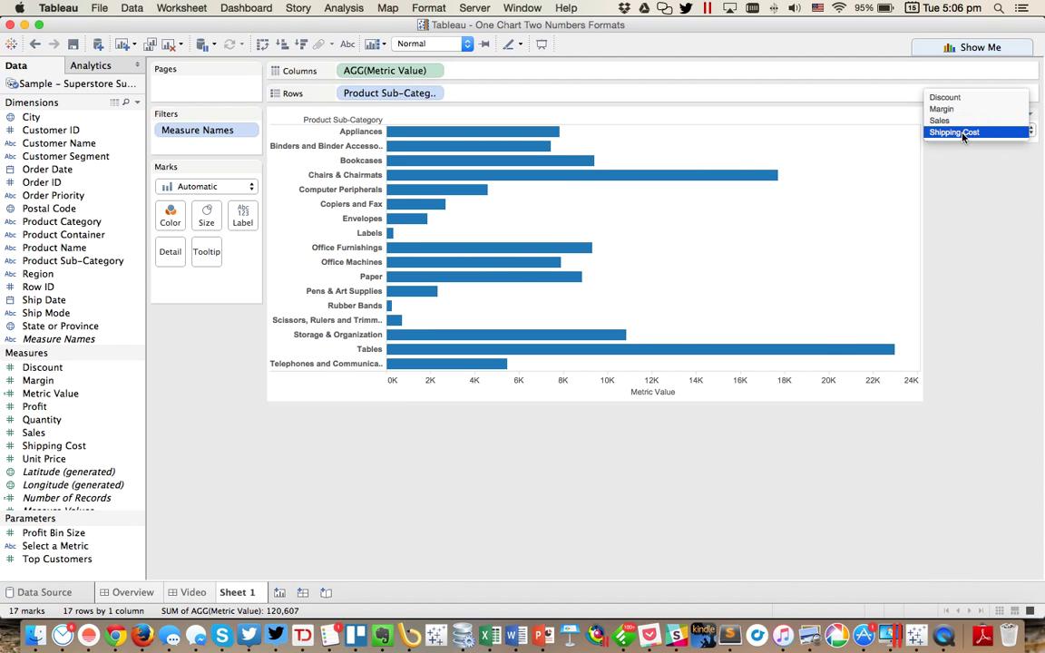
click(948, 105)
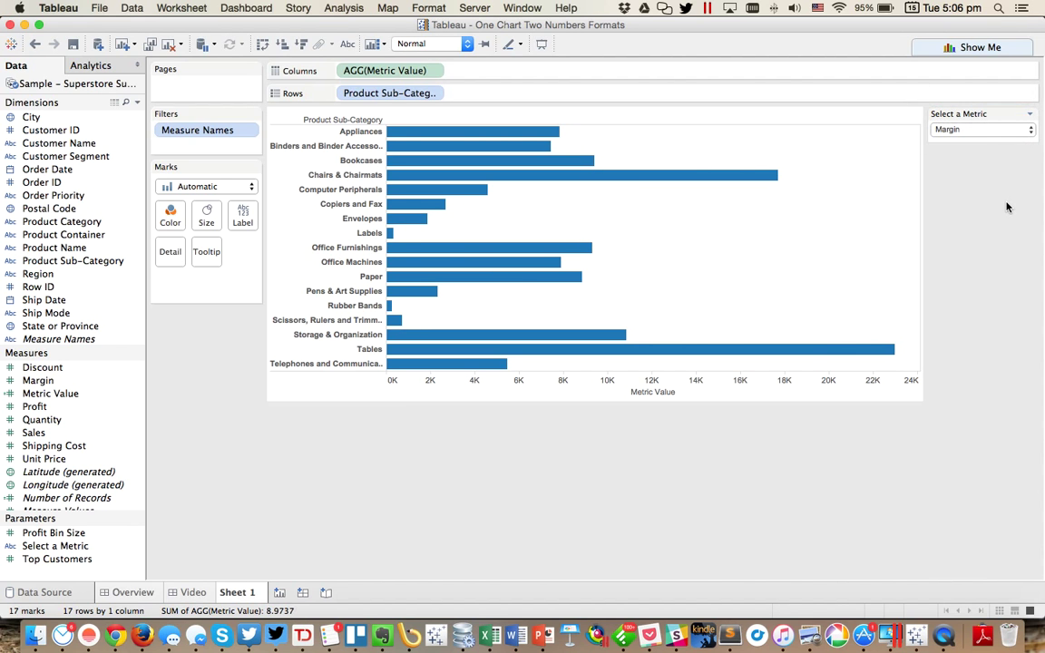
click(433, 93)
Step: Sort Product Sub-Category by the Metric Value field in descending order
click(367, 155)
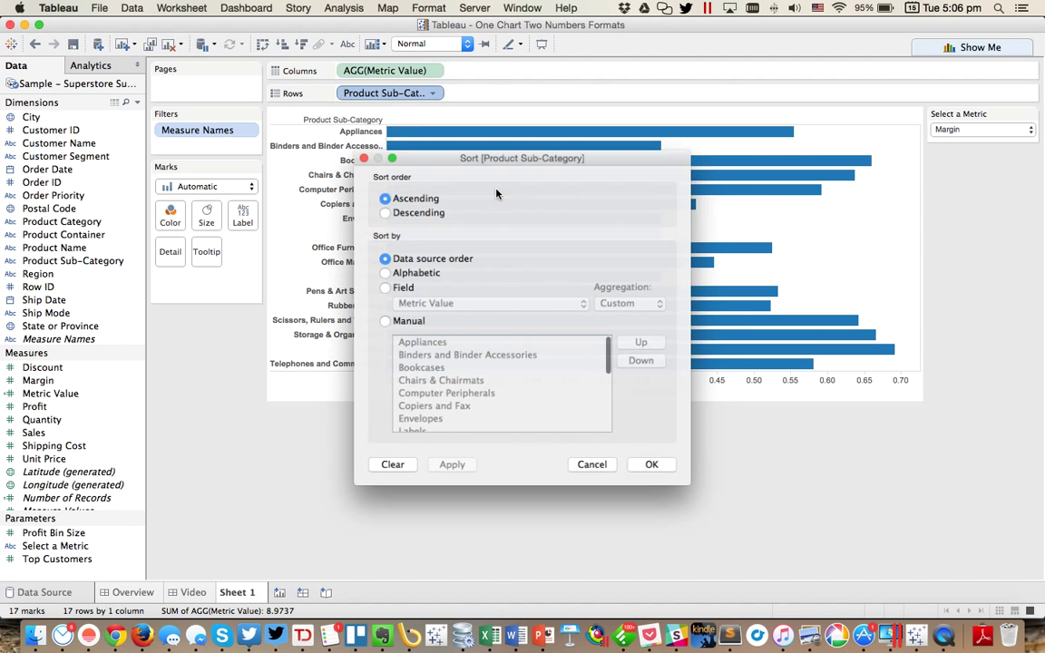
click(395, 285)
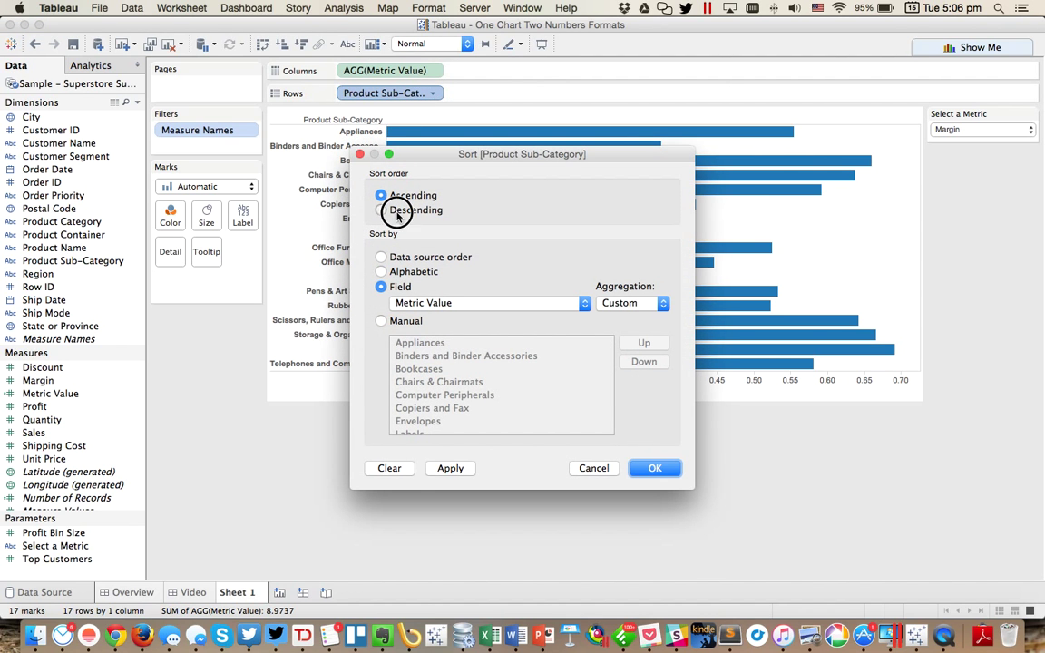
click(382, 210)
click(654, 468)
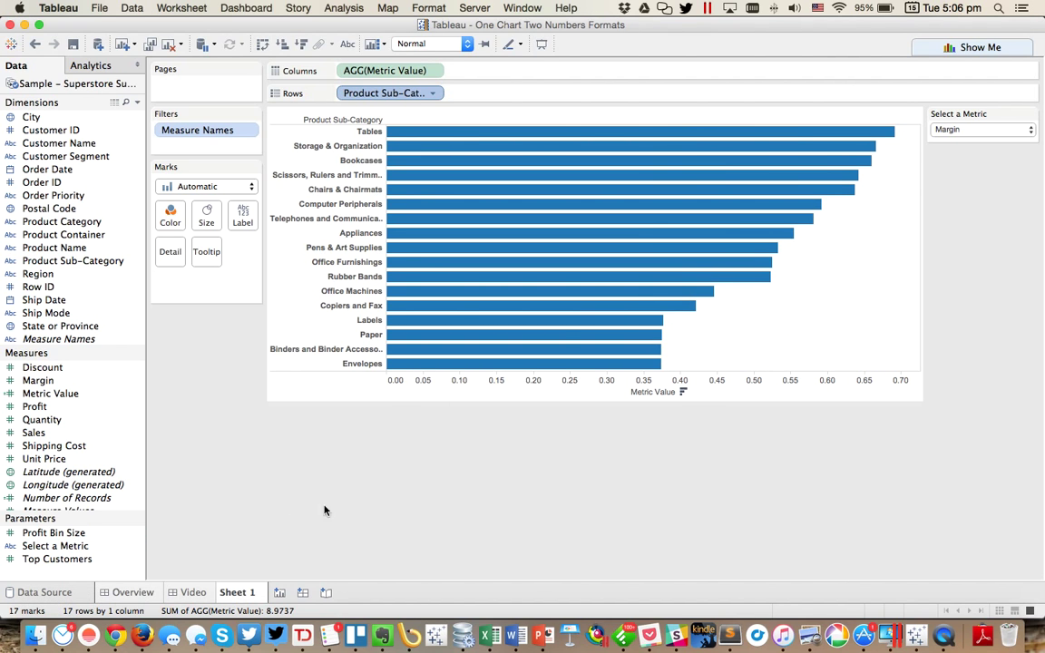
Step: Turn on mark labels for every bar and switch the metric to Discount
click(348, 43)
click(963, 132)
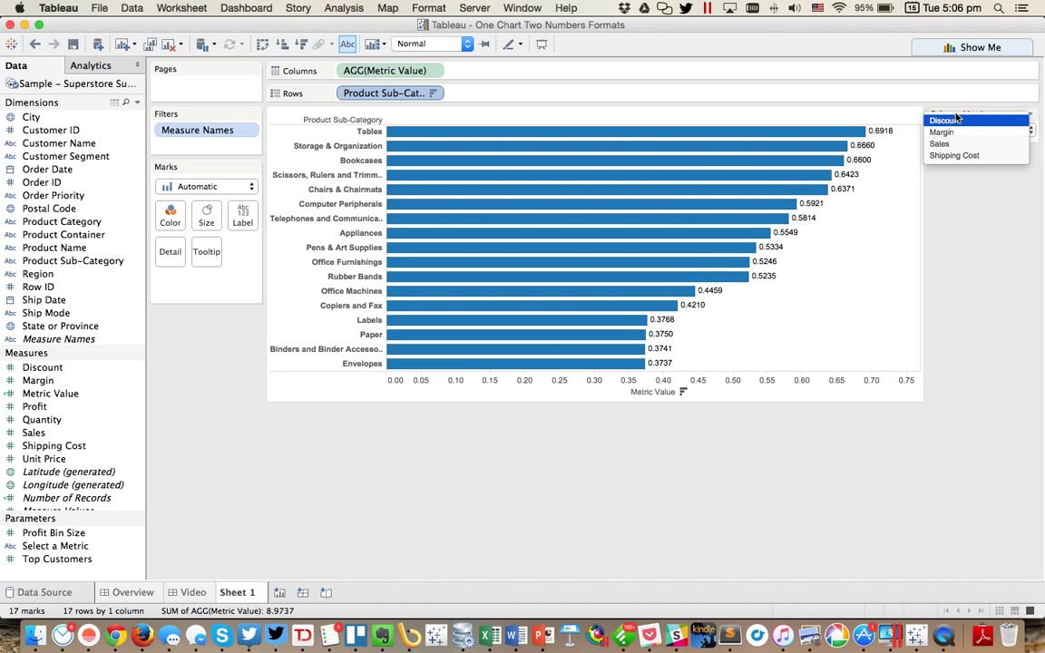
click(961, 117)
Step: Cycle the metric through Margin, Sales and Shipping Cost, ending back on Discount
click(960, 132)
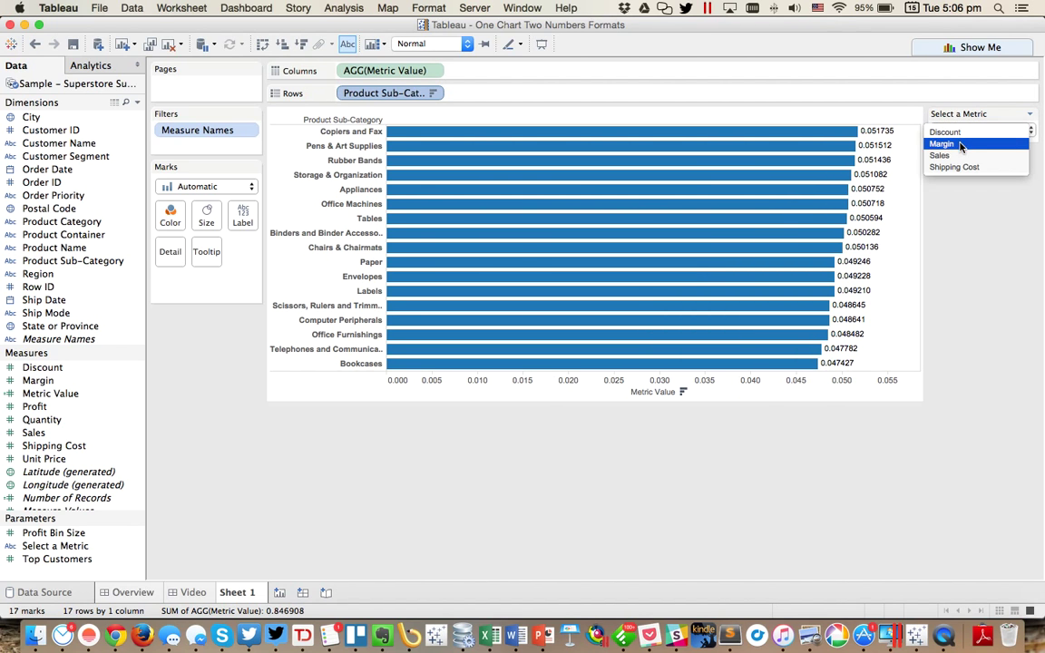
click(943, 144)
click(959, 131)
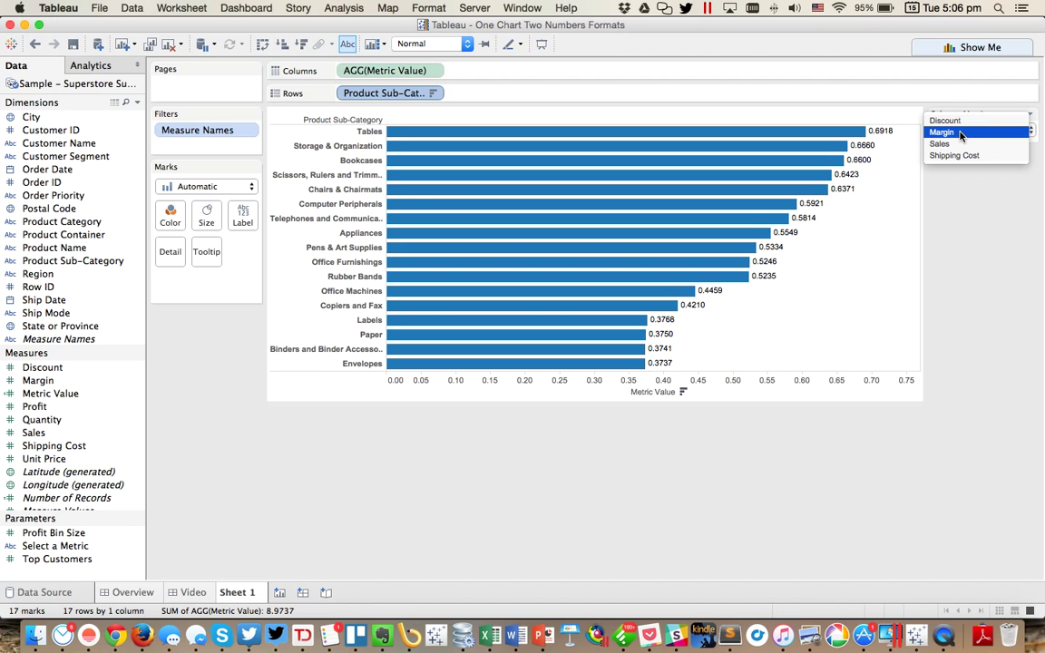
click(950, 145)
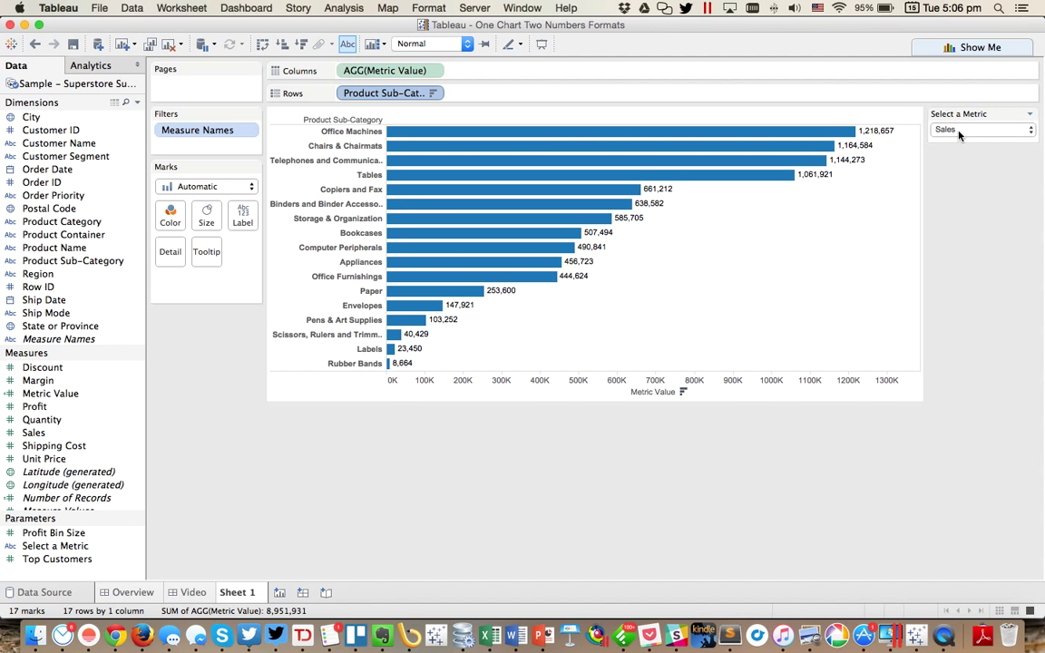
click(959, 129)
click(959, 143)
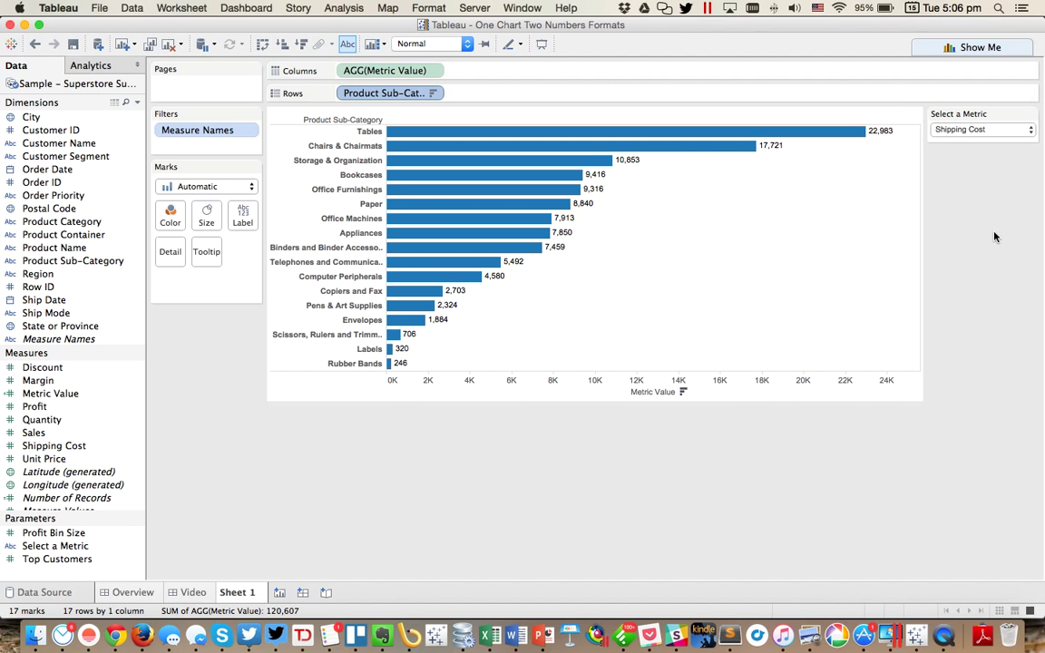
click(969, 129)
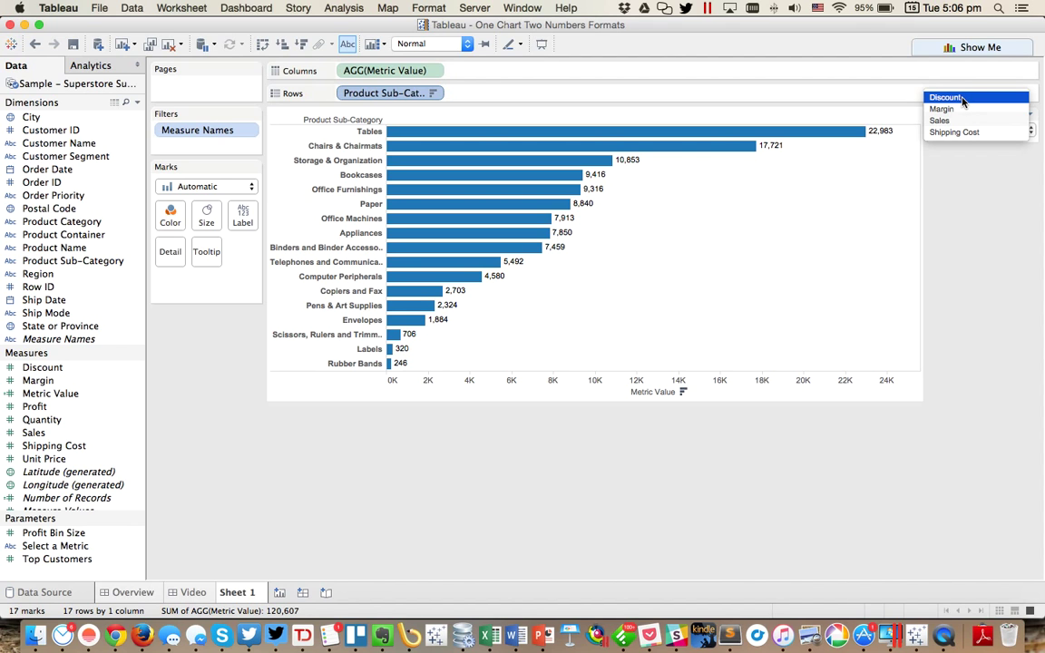
click(960, 97)
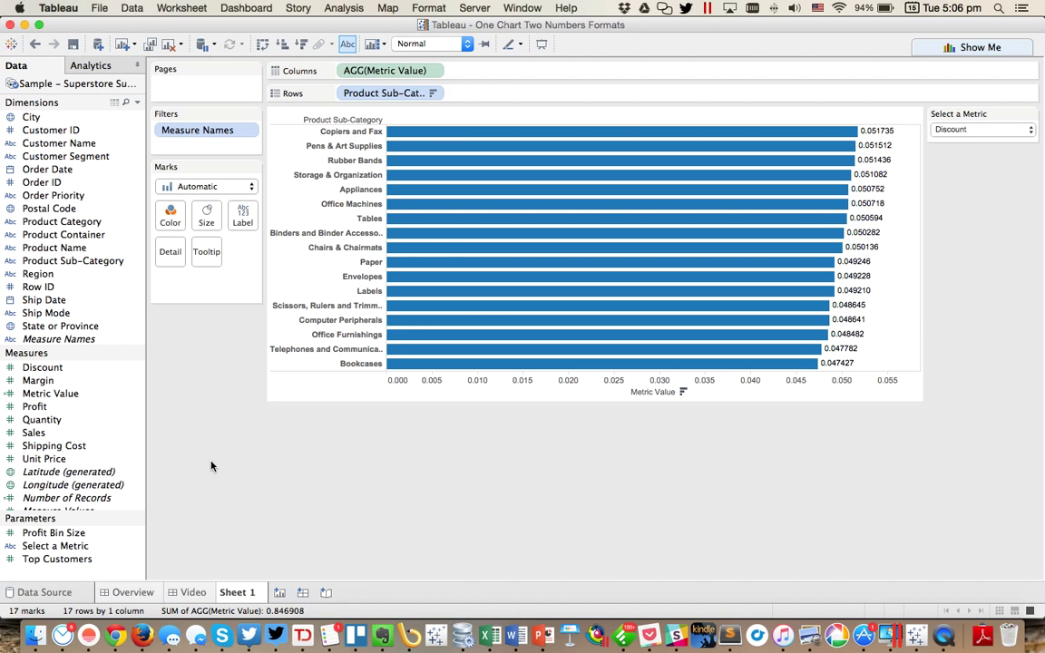
right_click(70, 394)
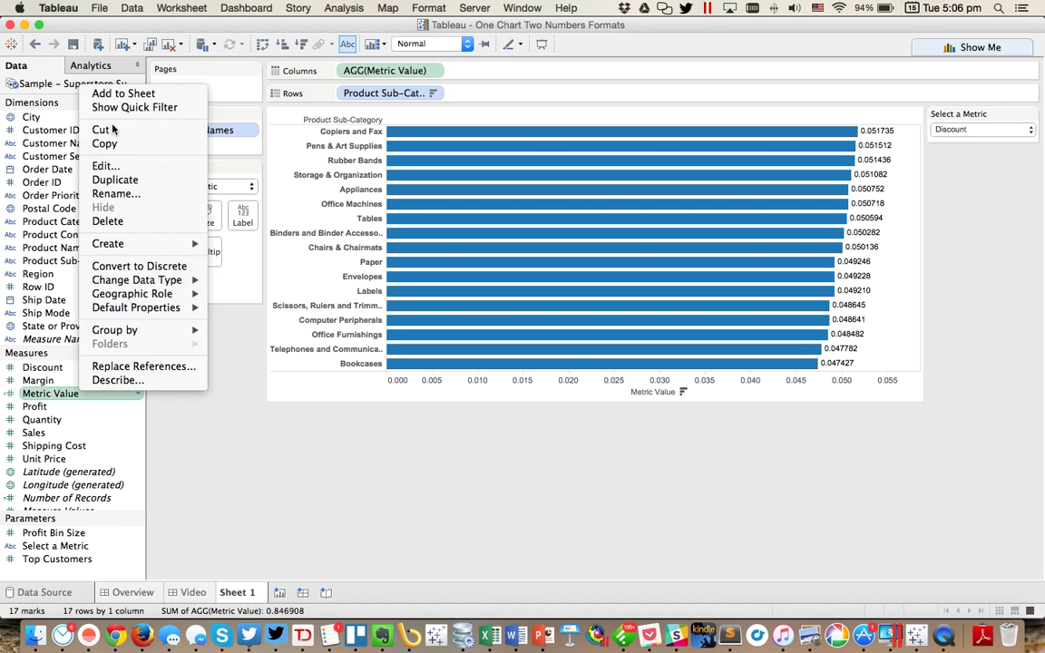
Step: Duplicate Metric Value and rename the copy to Metric Label
click(115, 179)
right_click(65, 406)
click(102, 179)
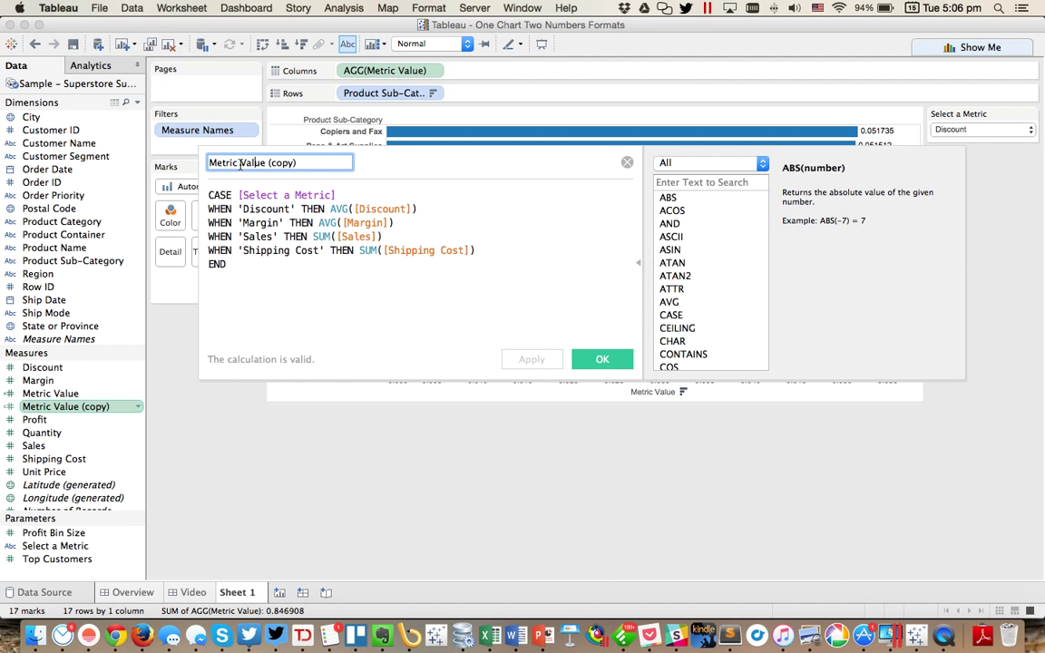
drag(240, 162, 334, 159)
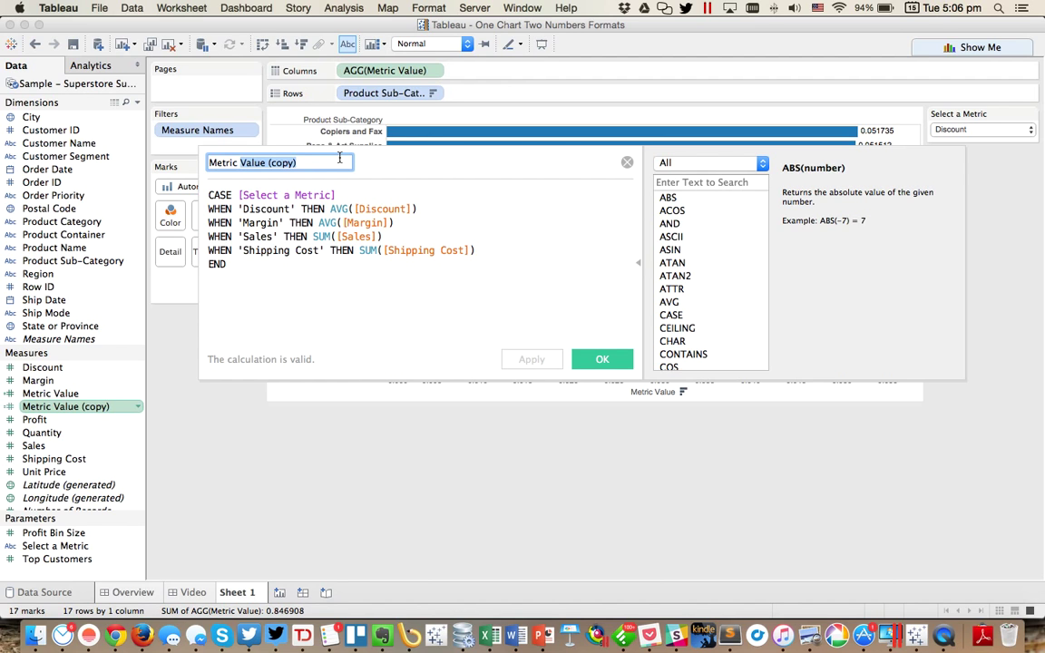
text(Label)
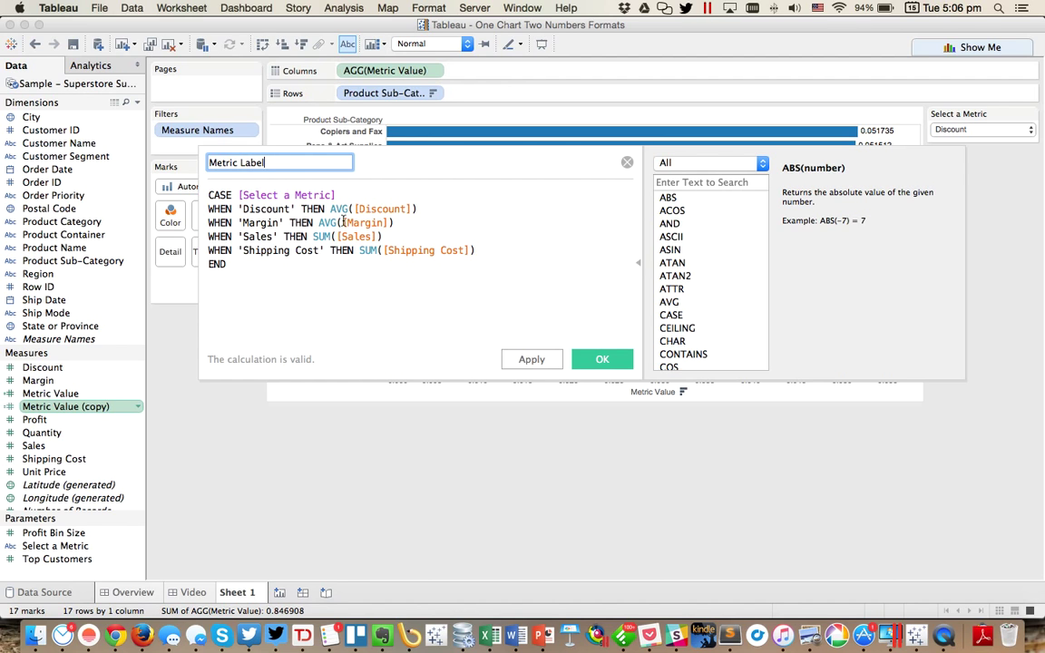
Step: Make the Discount and Margin lines return -AVG values and save the calculation
click(330, 209)
text(-)
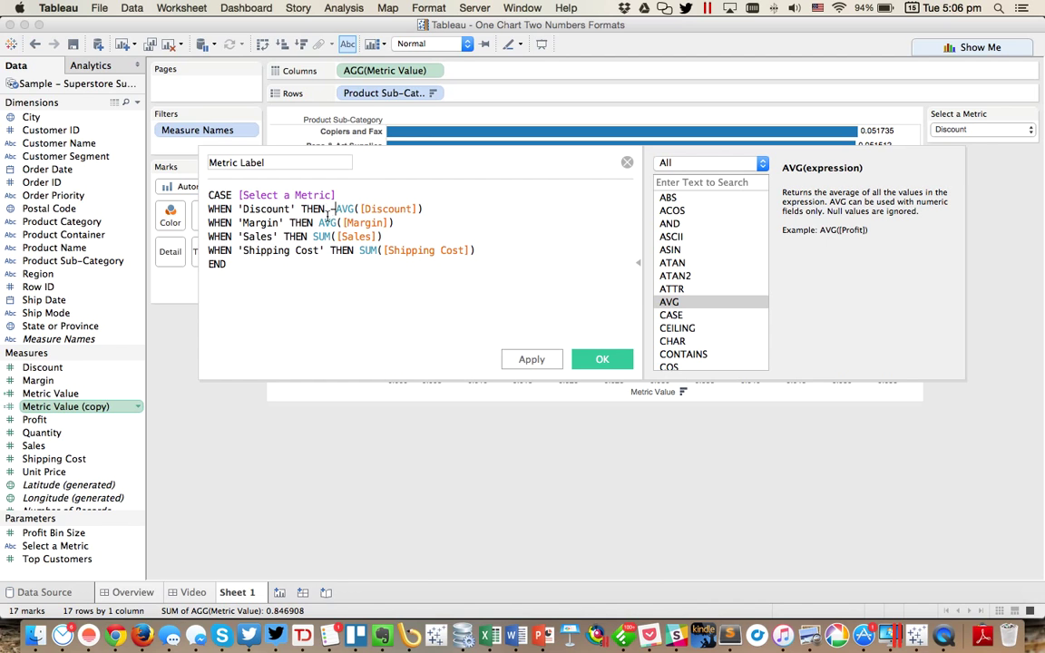
click(319, 222)
text(-)
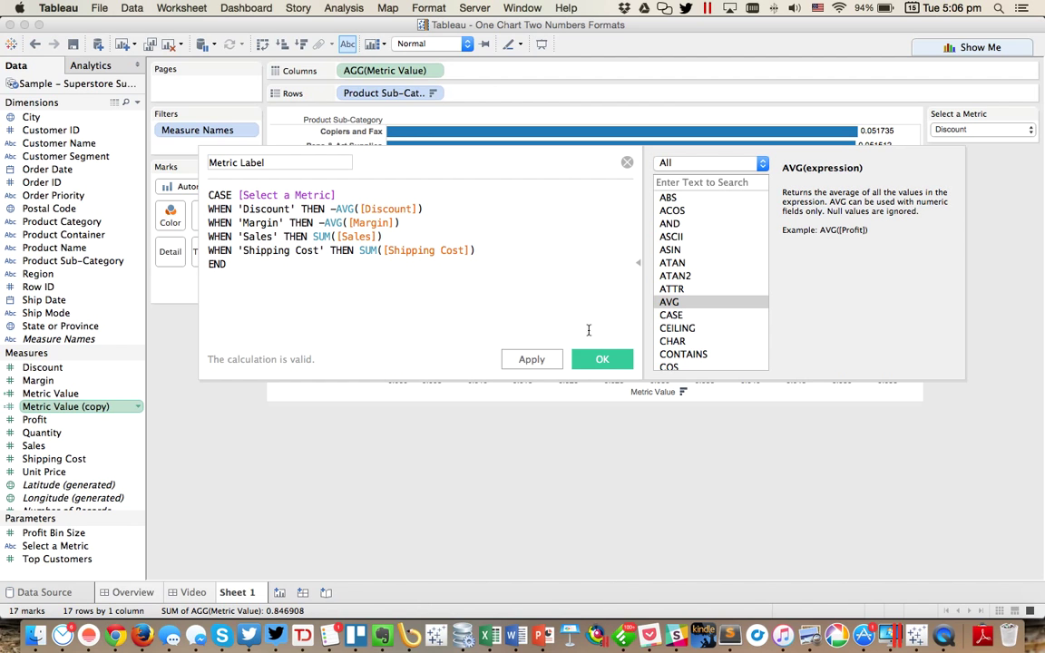
click(603, 361)
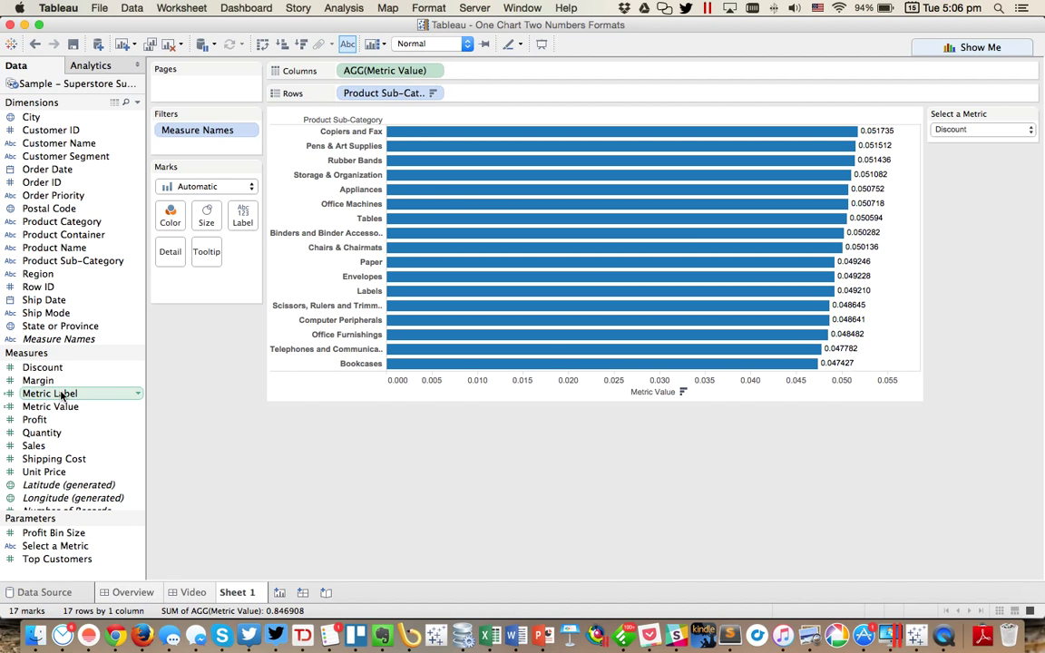
Step: Label the bars with Metric Label, then view the chart for Margin, Sales and Shipping Cost
drag(62, 395, 245, 226)
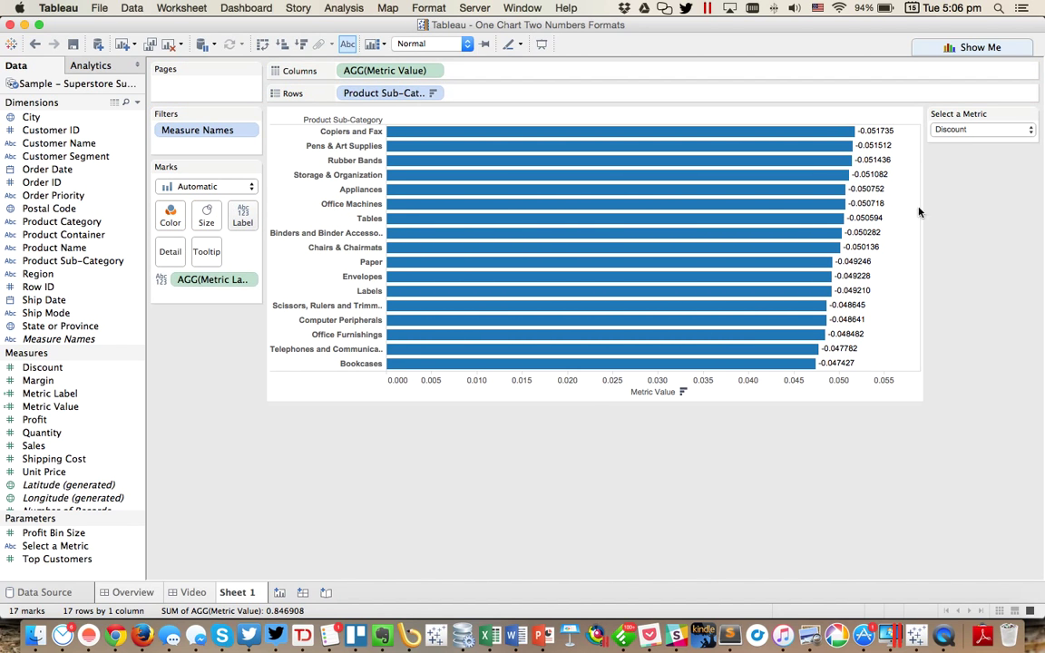
click(993, 129)
click(963, 146)
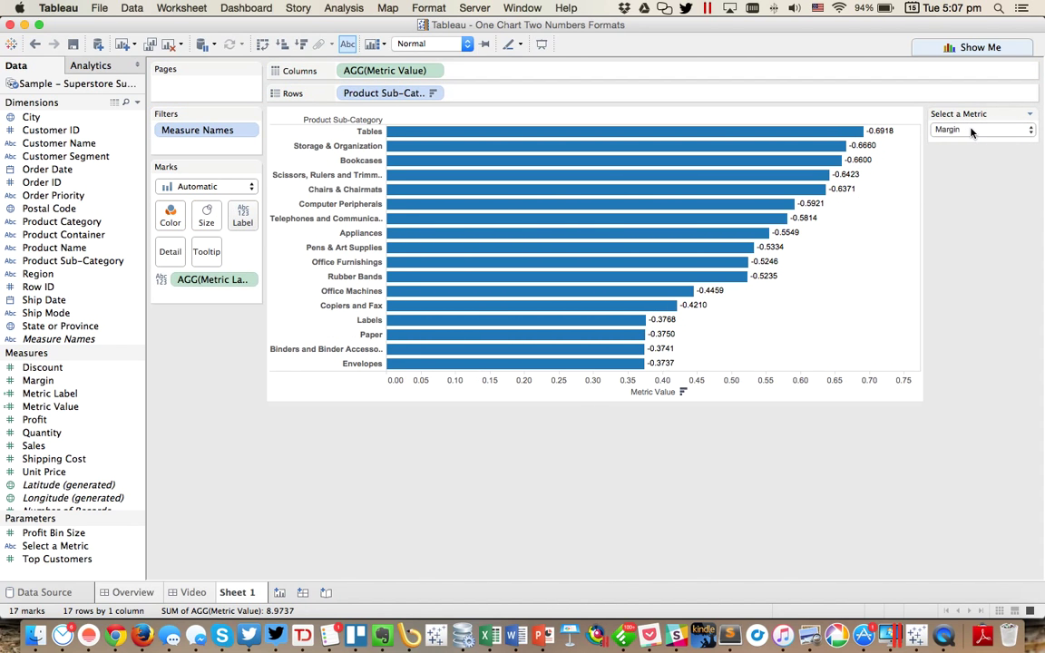
click(969, 131)
click(968, 143)
click(969, 132)
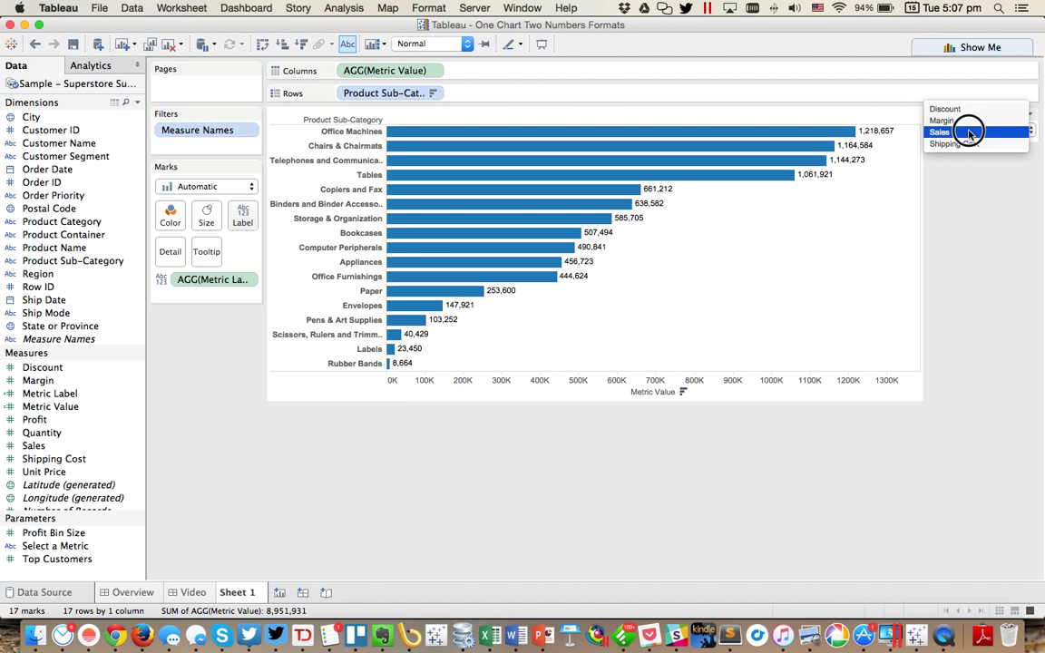
click(969, 145)
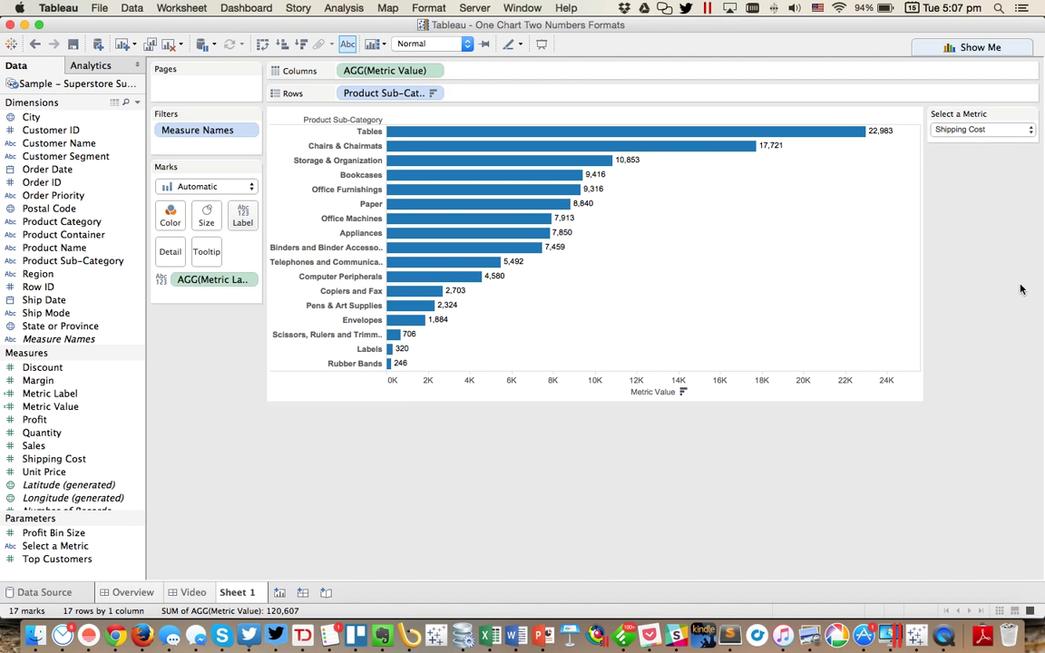
Step: Set Metric Label's default number format to custom "£"#,##0;0.0% (pounds, negatives as percentages)
right_click(77, 394)
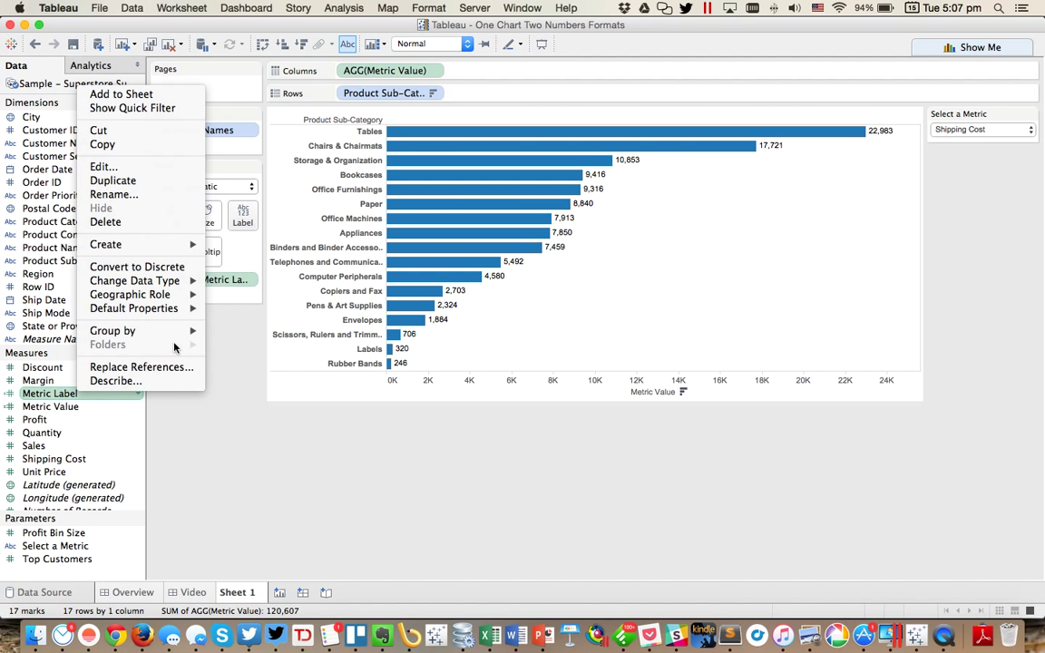
mouse_move(164, 283)
mouse_move(156, 309)
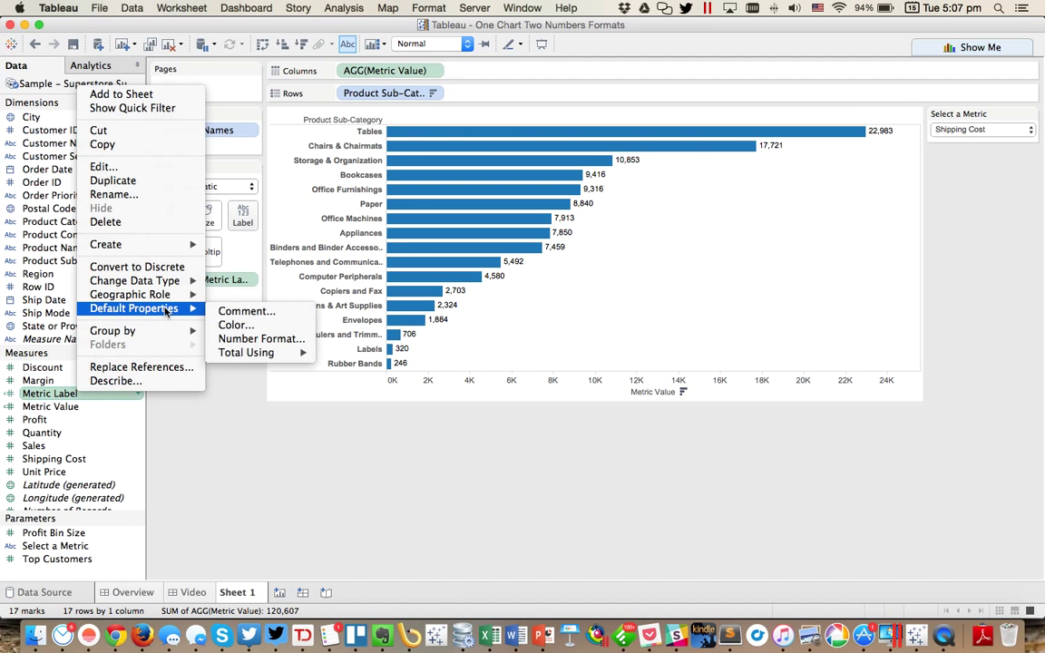
click(265, 340)
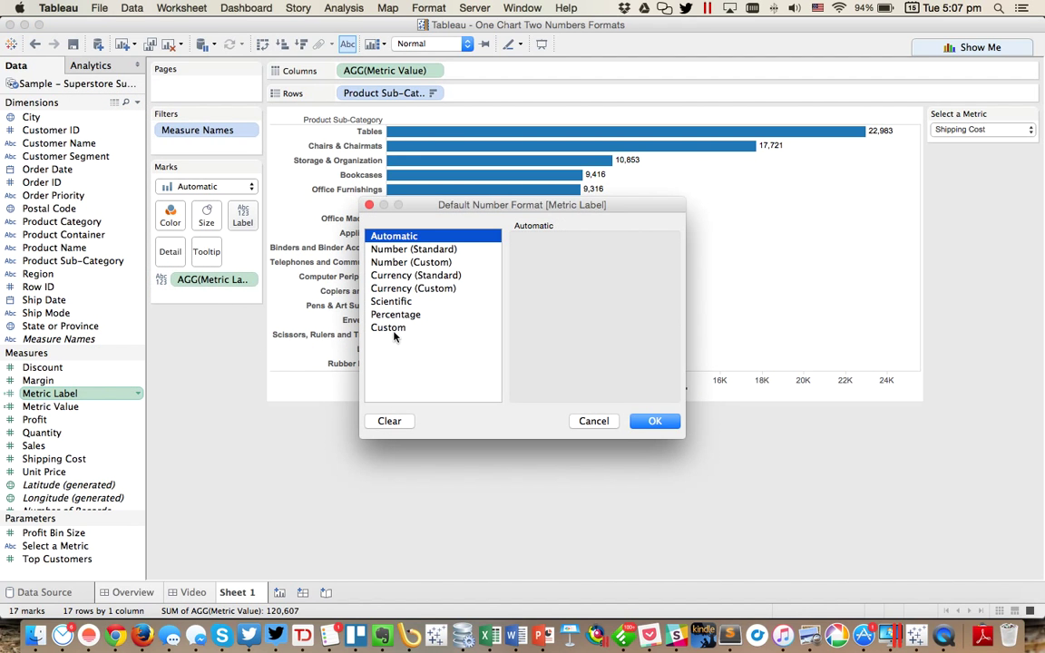
click(423, 288)
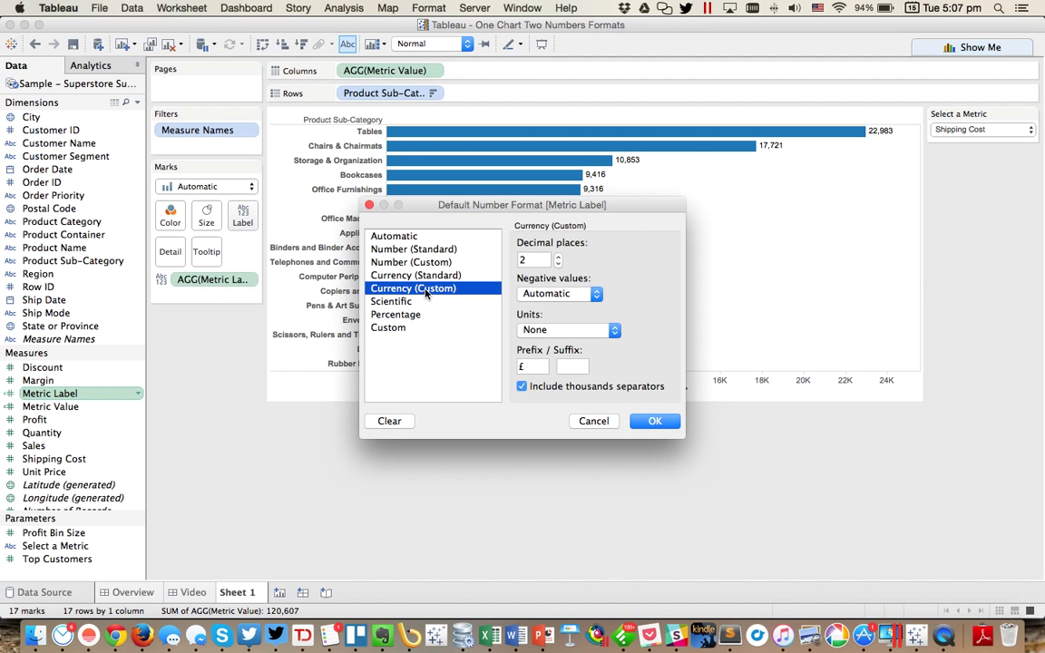
click(557, 263)
click(558, 263)
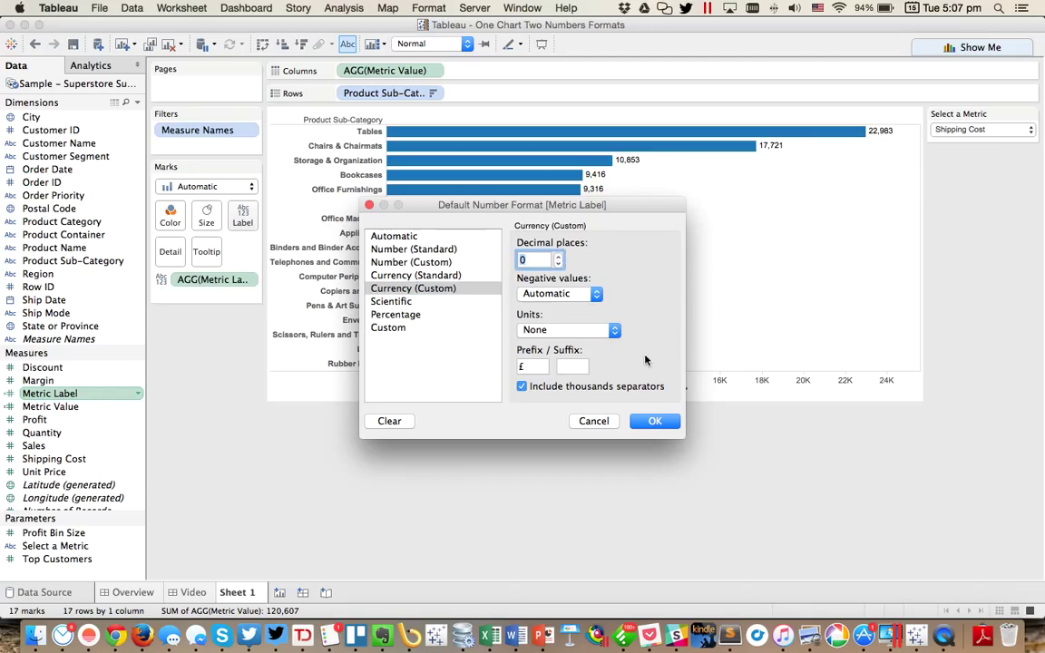
click(404, 328)
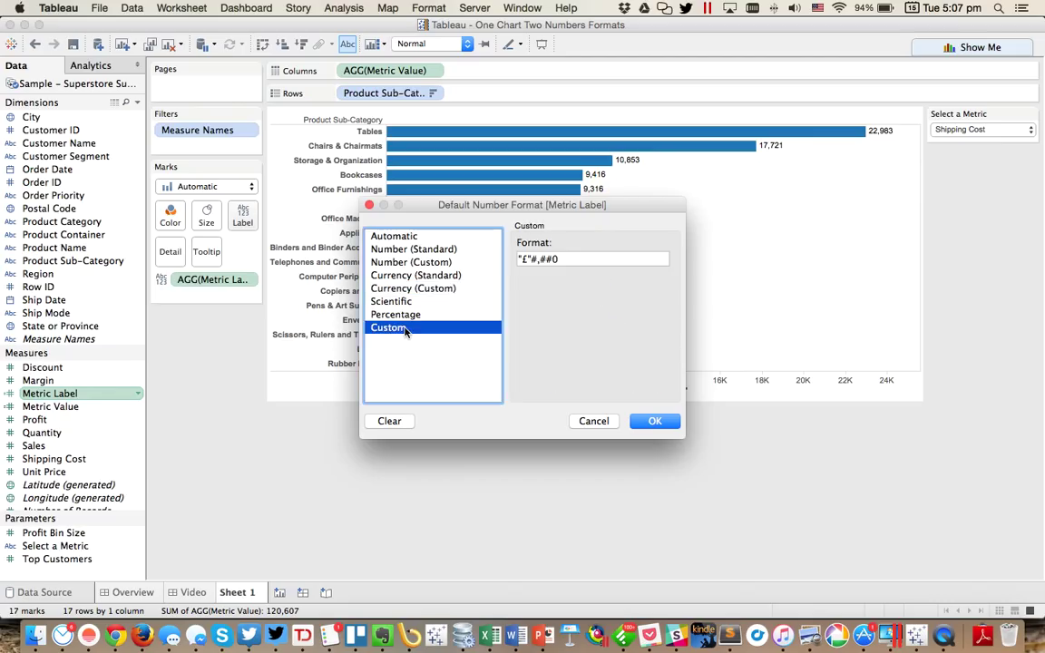
click(599, 258)
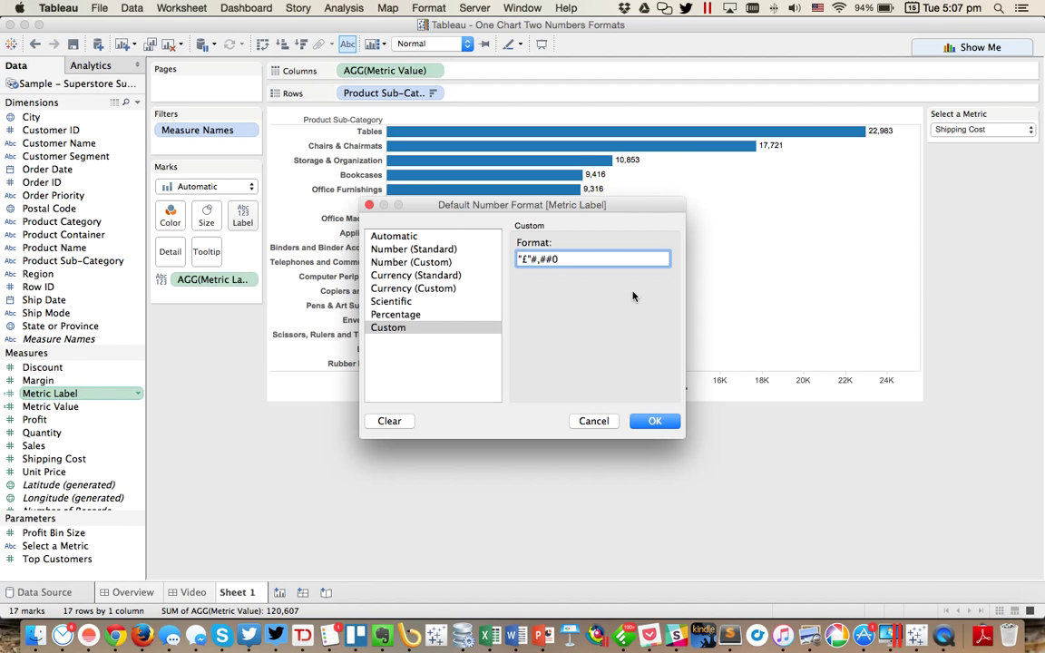
text(;0.0%)
click(657, 420)
Step: Switch Select a Metric through Sales, Margin, Discount and Shipping Cost to check label formats
click(984, 130)
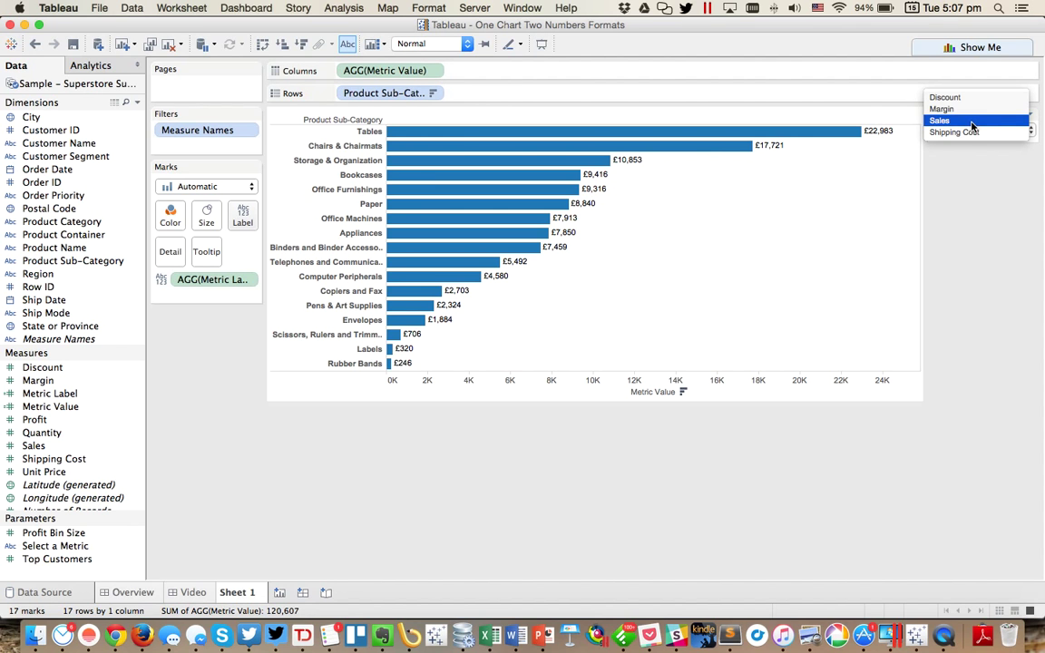
click(970, 132)
click(984, 130)
click(961, 119)
mouse_move(867, 150)
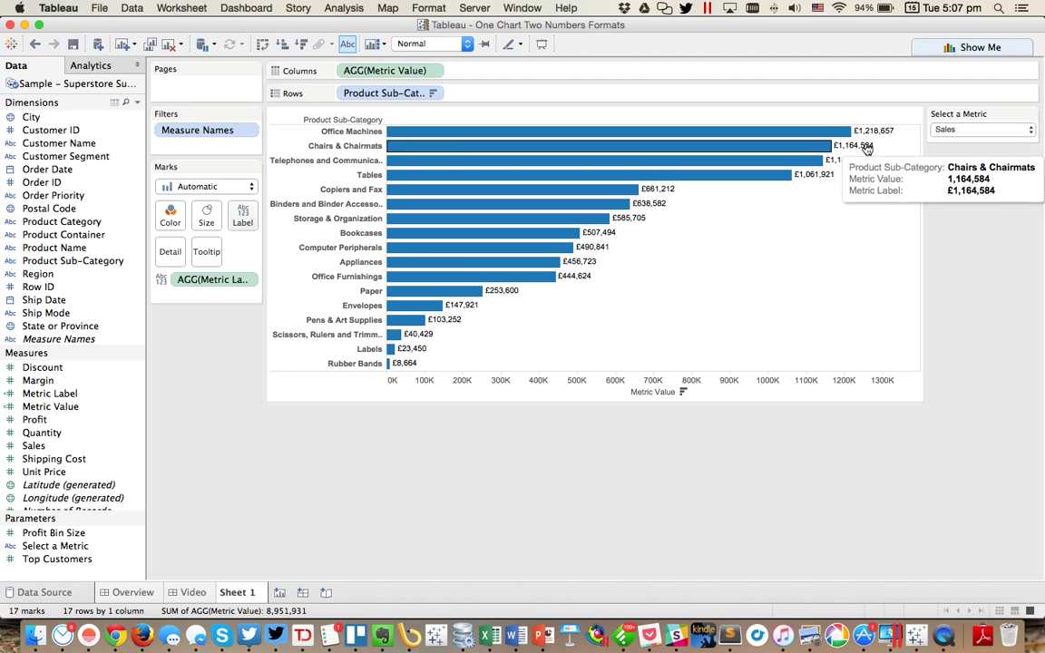
click(980, 130)
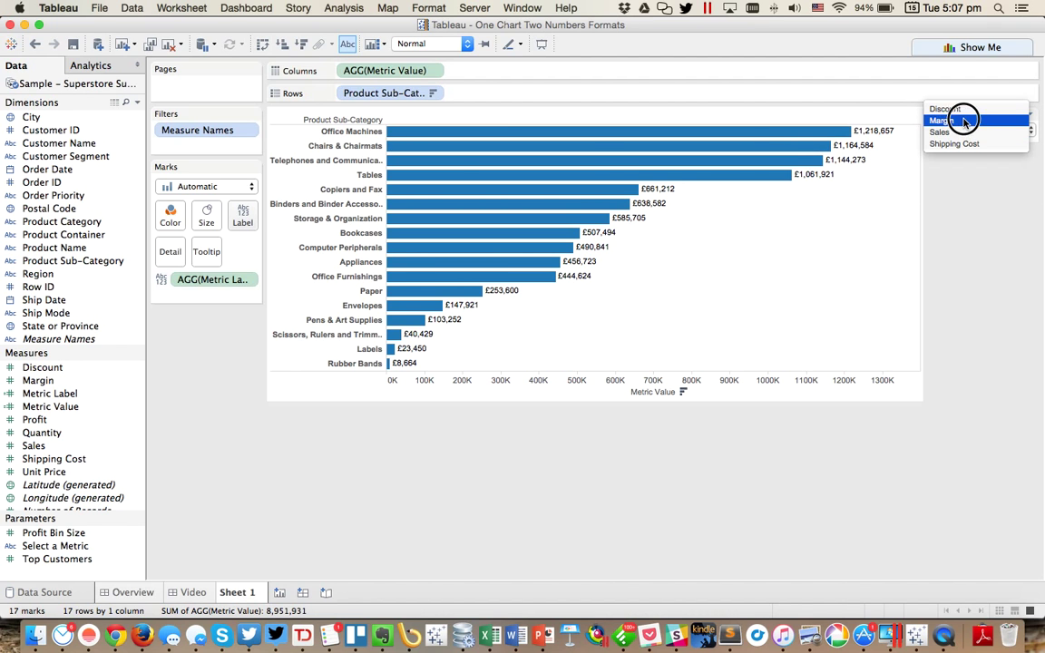
click(963, 121)
click(978, 130)
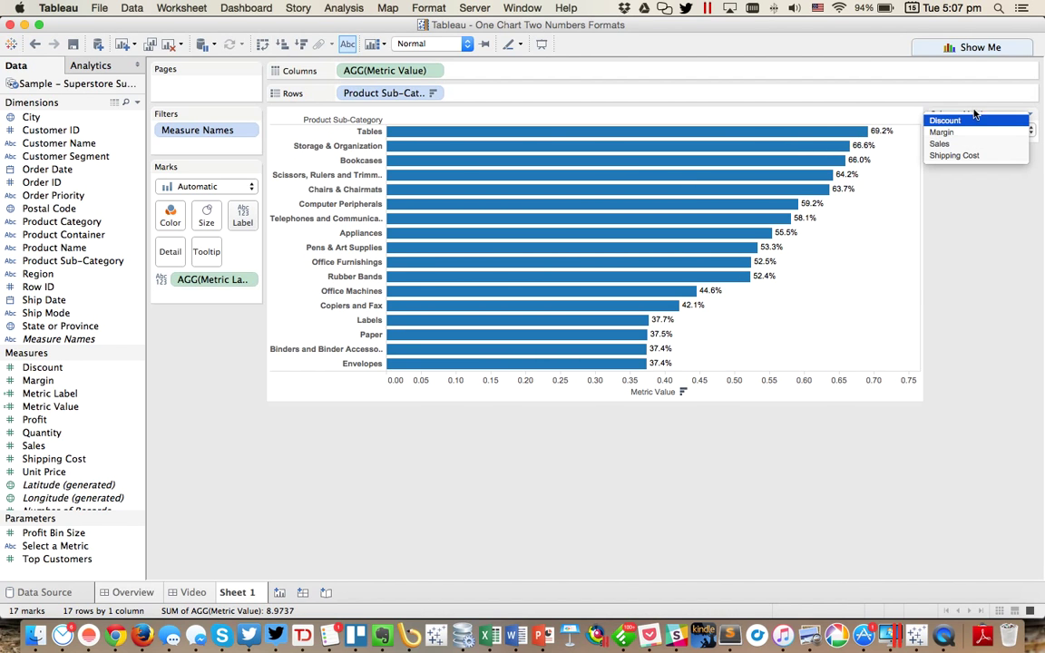
click(973, 120)
click(981, 131)
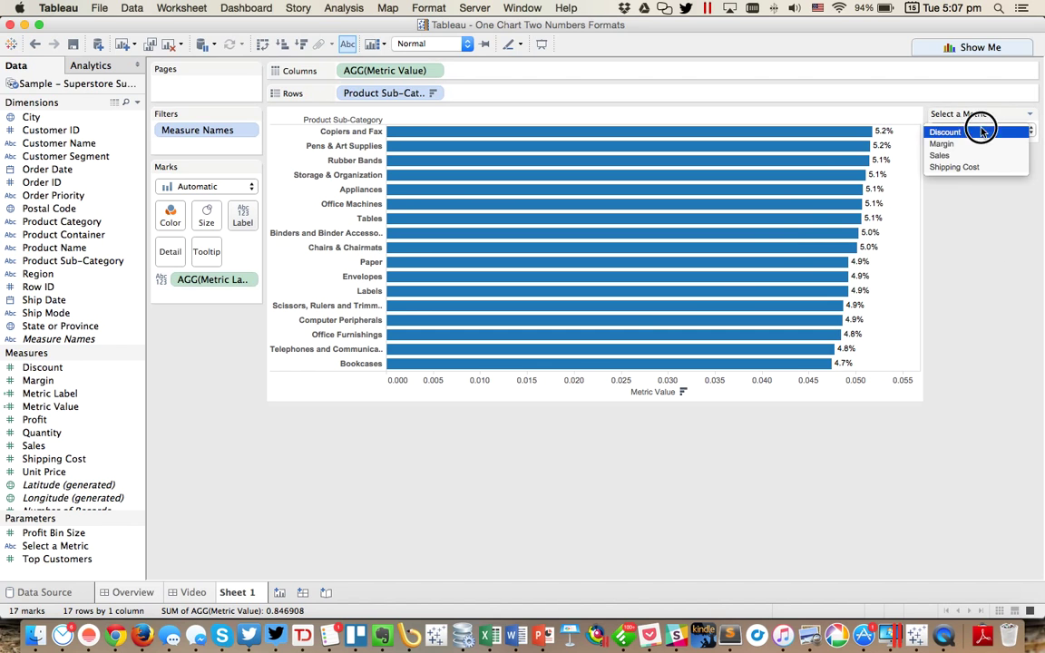
click(948, 155)
click(957, 132)
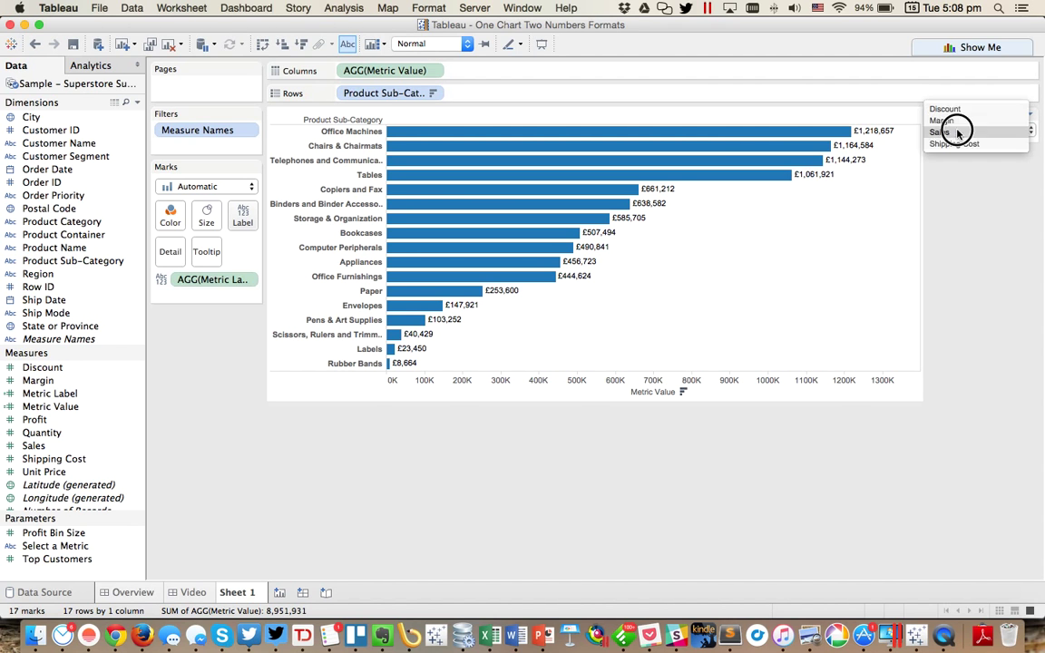
click(975, 144)
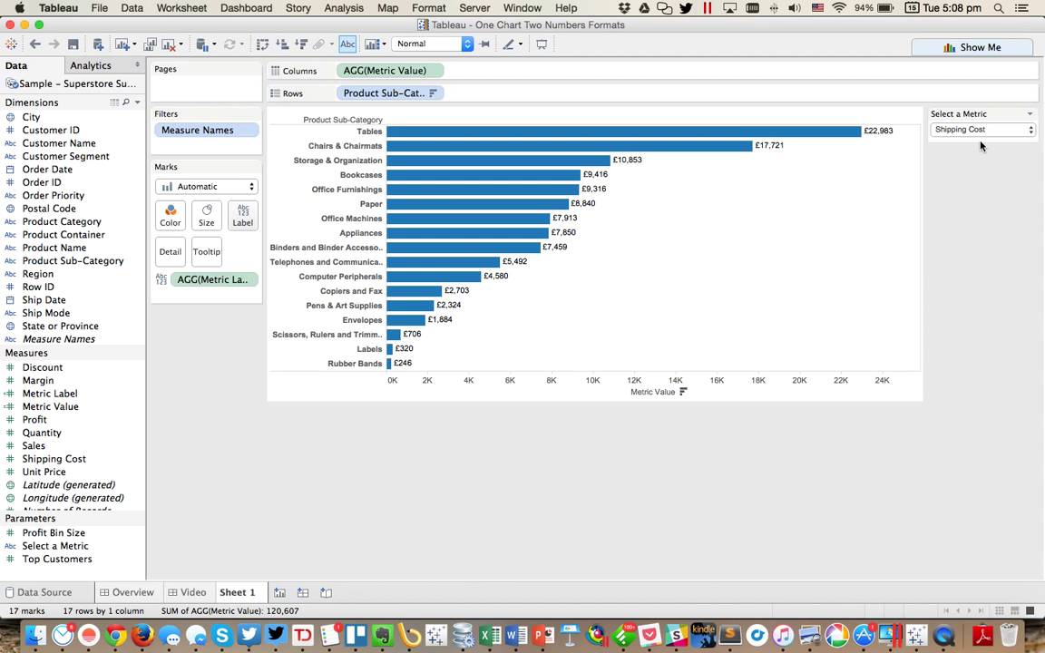
Step: Recheck Discount and Margin percentages and Sales pounds, ending on Shipping Cost
click(975, 130)
click(952, 98)
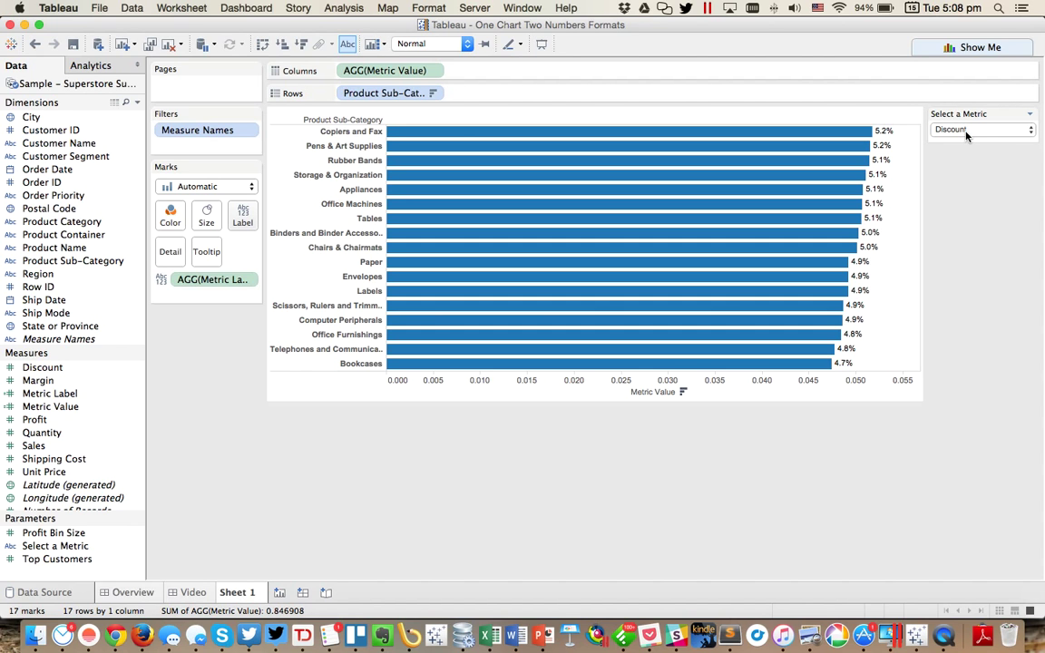
click(965, 135)
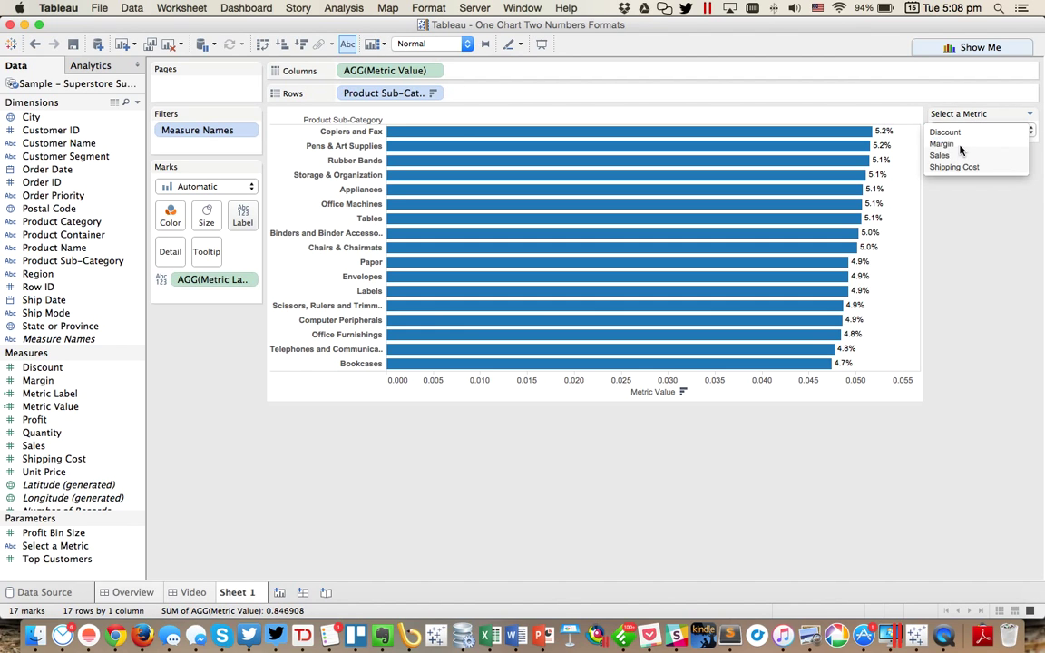
click(954, 143)
click(956, 130)
click(957, 142)
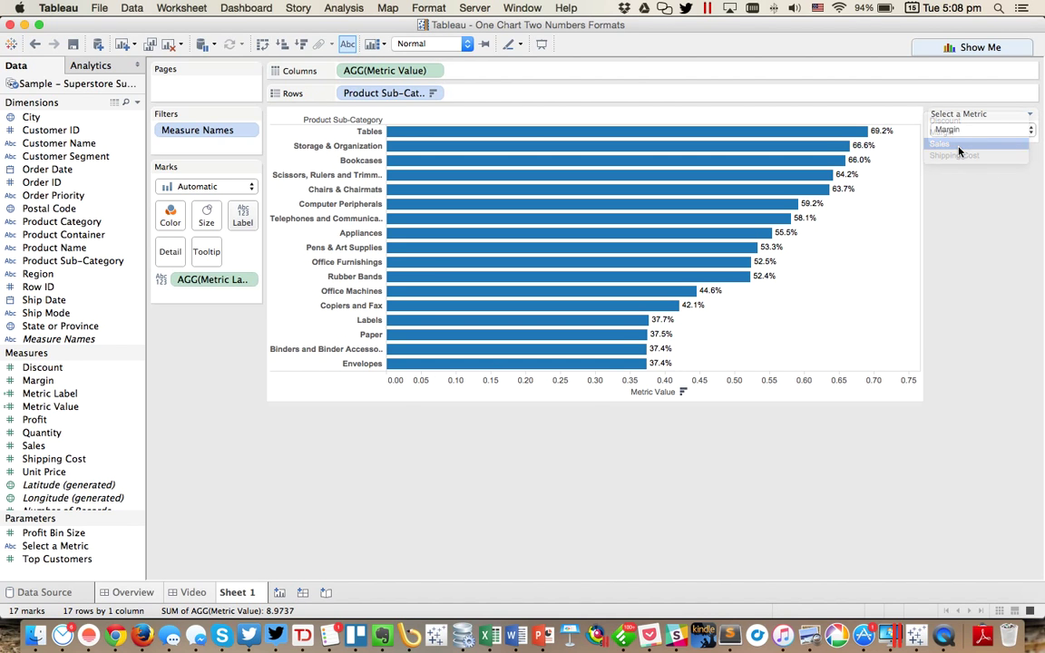
click(958, 134)
click(957, 143)
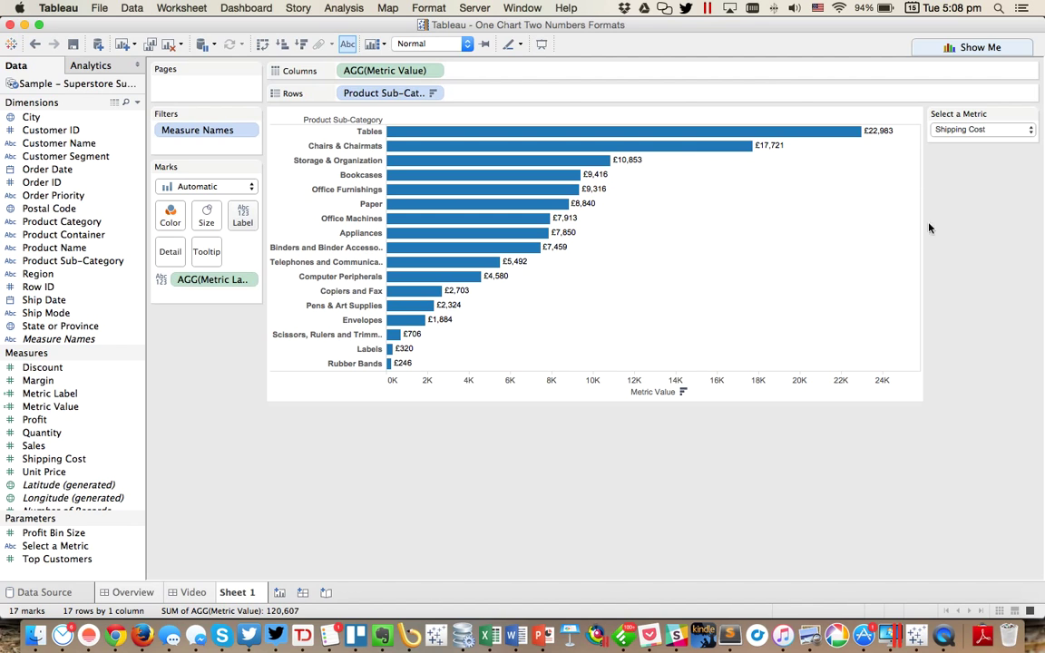
click(944, 638)
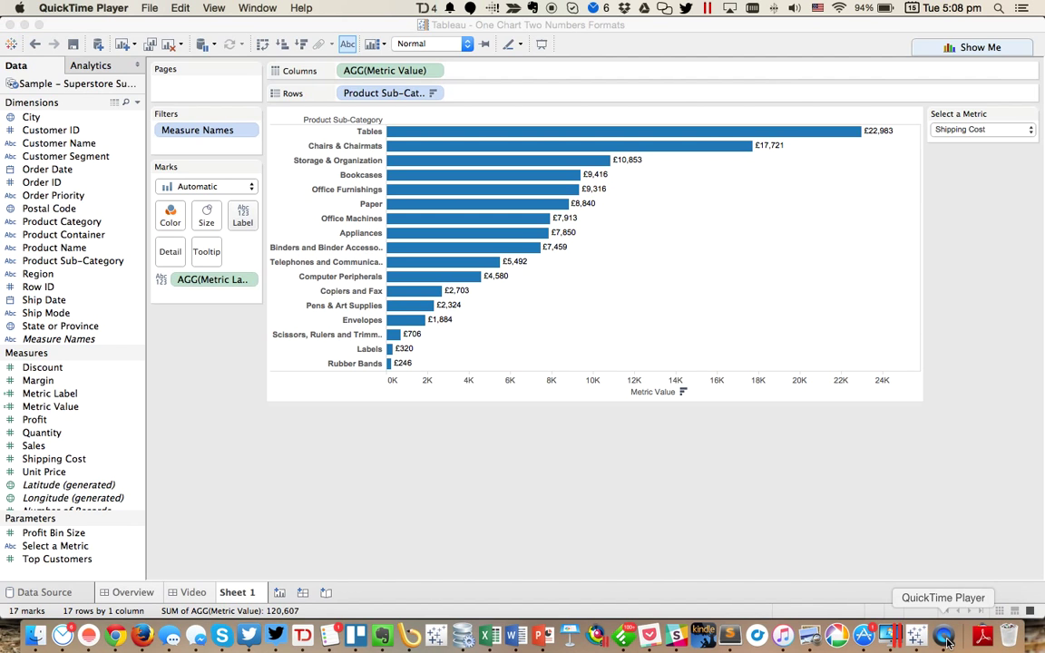